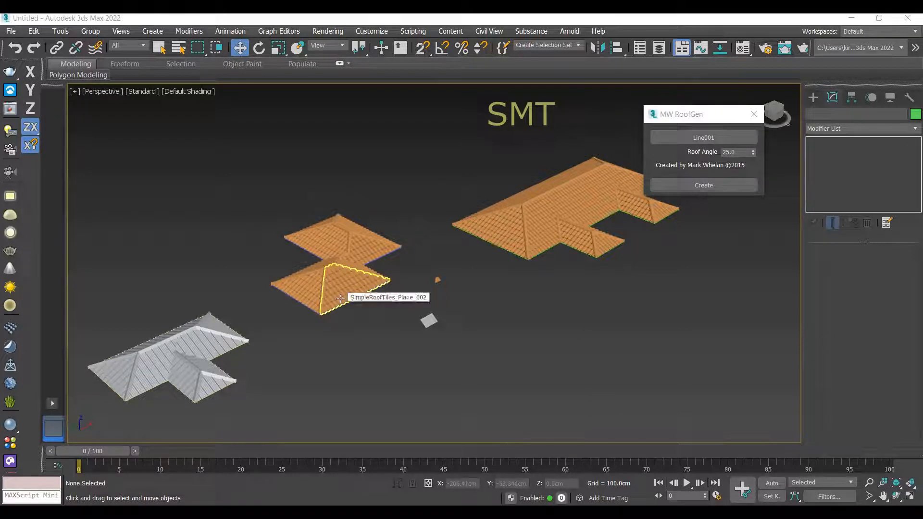
Step: Examine the finished clay-tile and metal-sheet roofs up close and from a distance
{"action": "scroll", "coordinate": [325, 293], "scroll_direction": "up", "scroll_amount": 10}
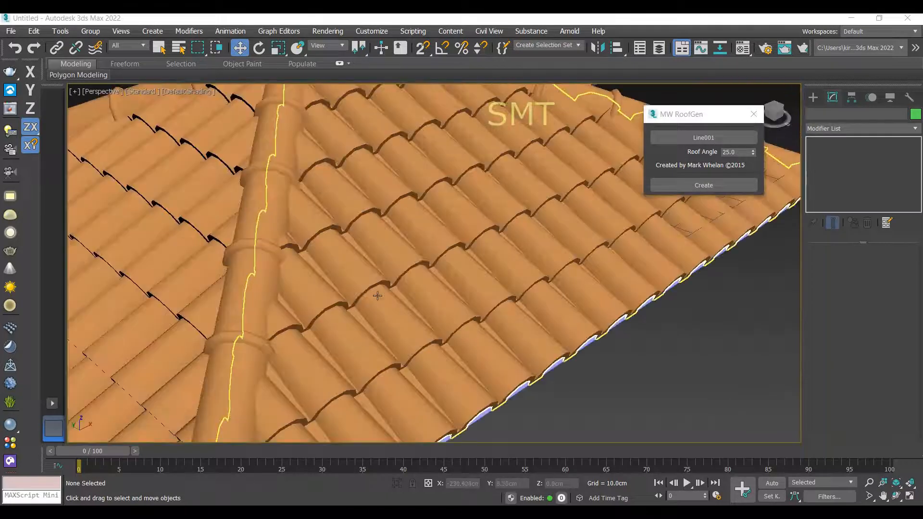
{"action": "scroll", "coordinate": [417, 309], "scroll_direction": "down", "scroll_amount": 10}
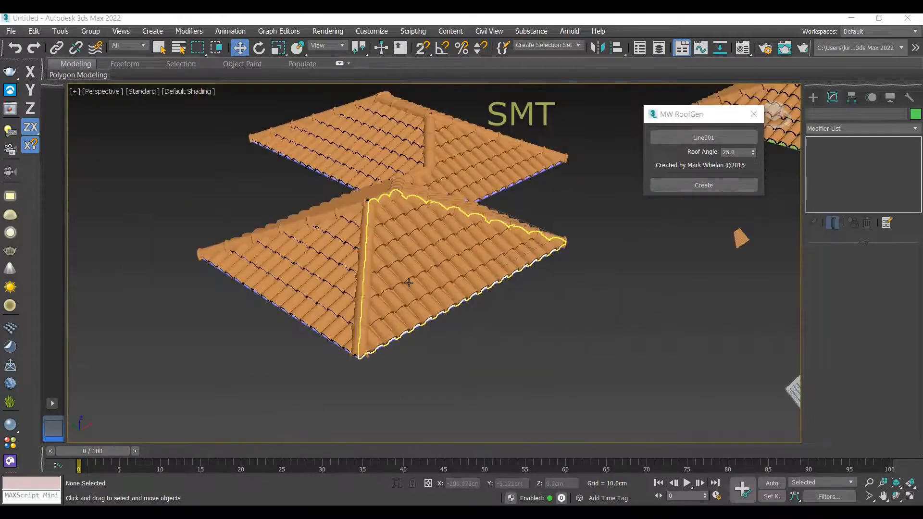
{"action": "scroll", "coordinate": [260, 356], "scroll_direction": "up", "scroll_amount": 10}
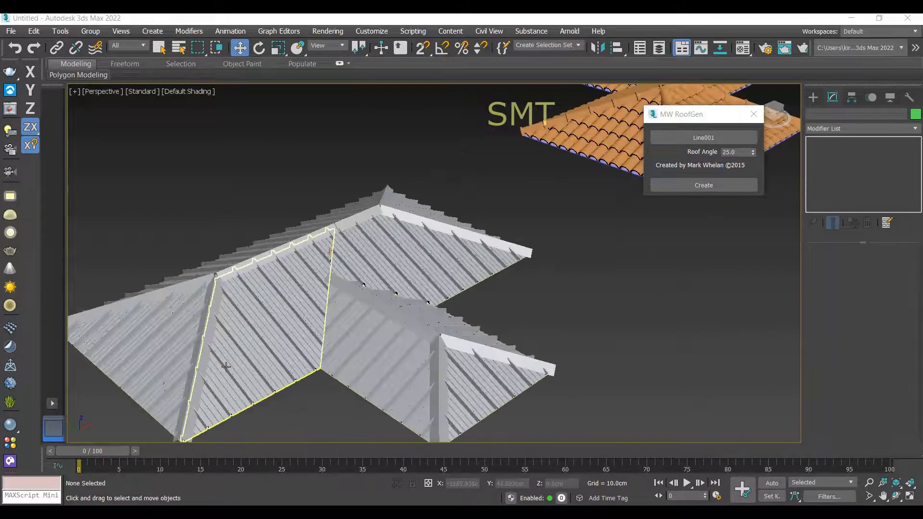
{"action": "scroll", "coordinate": [307, 341], "scroll_direction": "down", "scroll_amount": 10}
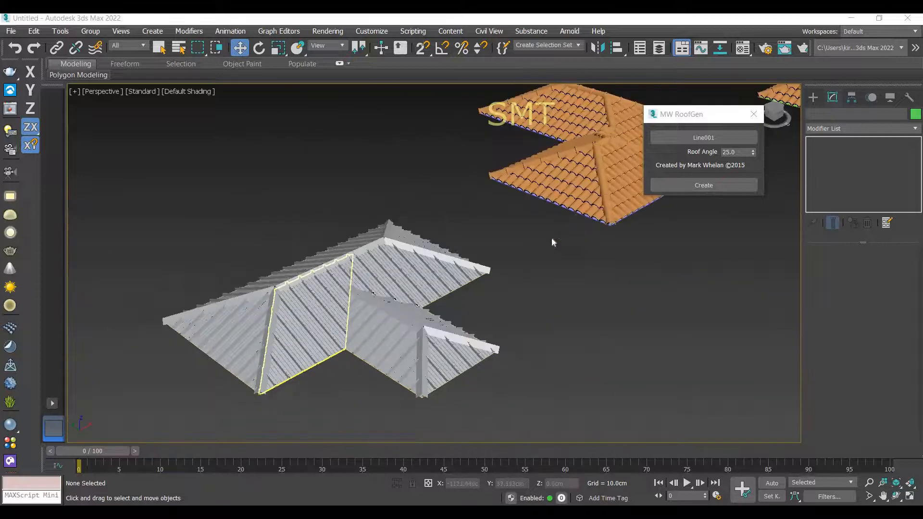
{"action": "scroll", "coordinate": [436, 317], "scroll_direction": "down", "scroll_amount": 3}
{"action": "scroll", "coordinate": [439, 259], "scroll_direction": "up", "scroll_amount": 8}
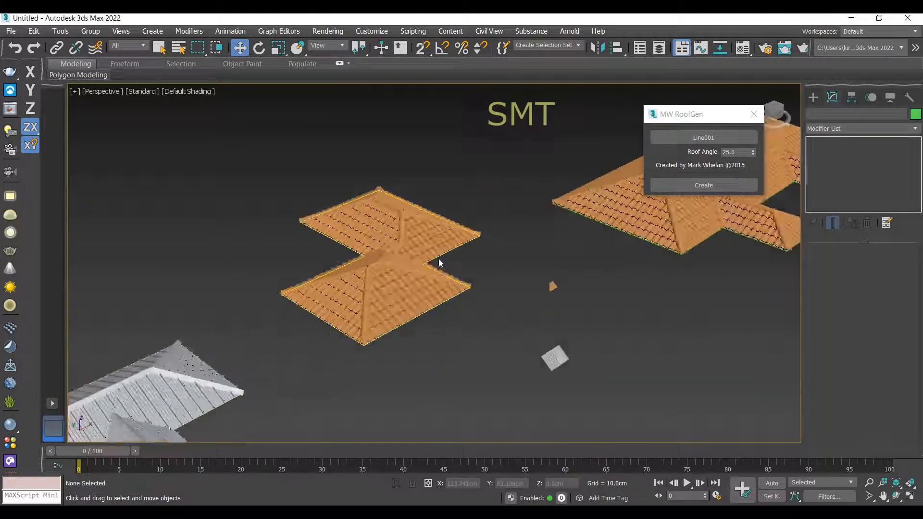
{"action": "scroll", "coordinate": [440, 259], "scroll_direction": "down", "scroll_amount": 5}
{"action": "scroll", "coordinate": [440, 259], "scroll_direction": "down", "scroll_amount": 3}
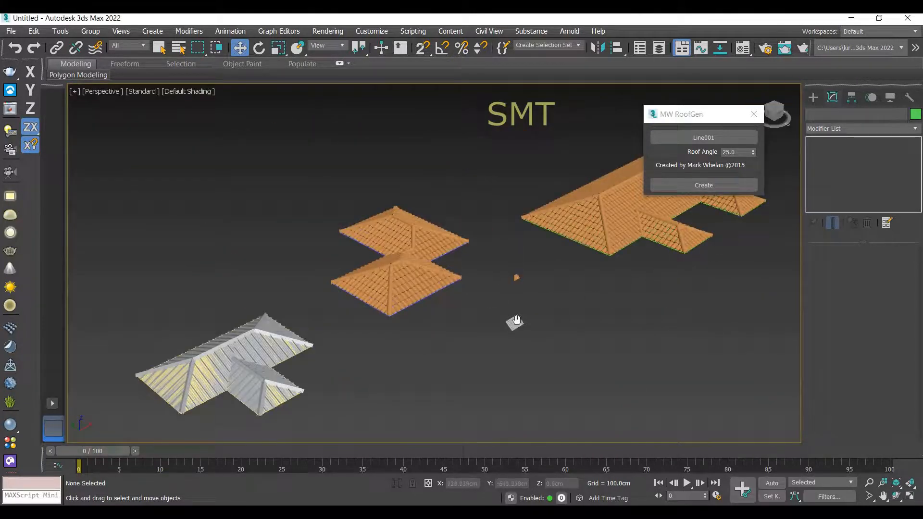
{"action": "middle_click_drag", "start_coordinate": [596, 286], "coordinate": [556, 285]}
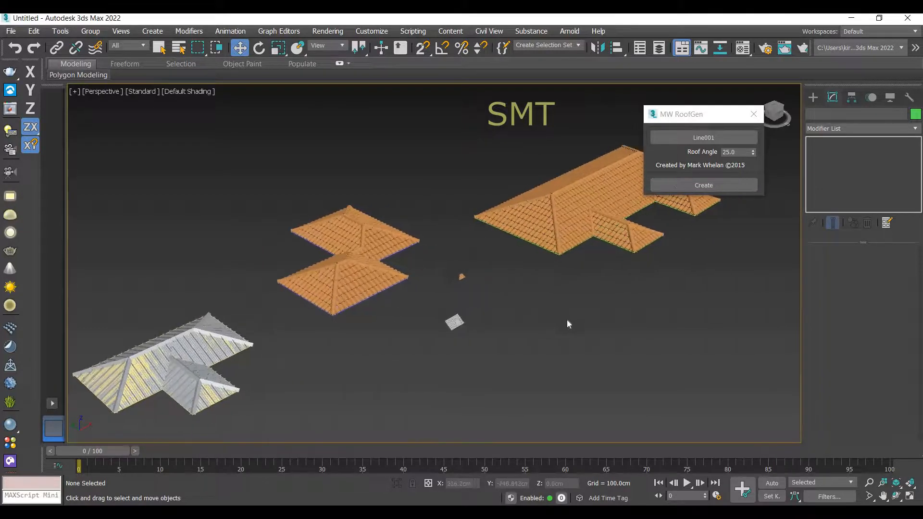
{"action": "scroll", "coordinate": [560, 322], "scroll_direction": "down", "scroll_amount": 3}
{"action": "middle_click_drag", "start_coordinate": [606, 317], "coordinate": [479, 292]}
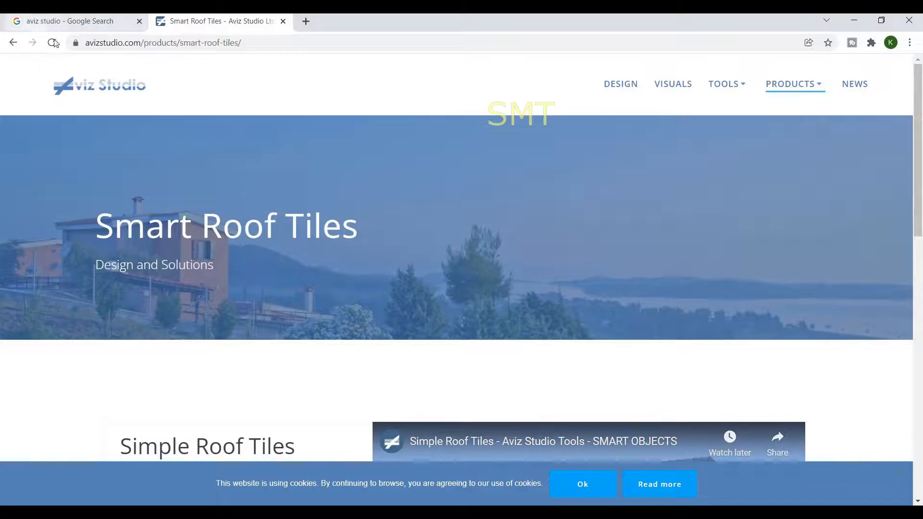
Step: In the web browser, open Aviz Studio's Smart Roof Tiles product page and review the Simple Roof Tiles and Metal Roof Sheets downloads
{"action": "left_click", "coordinate": [55, 21]}
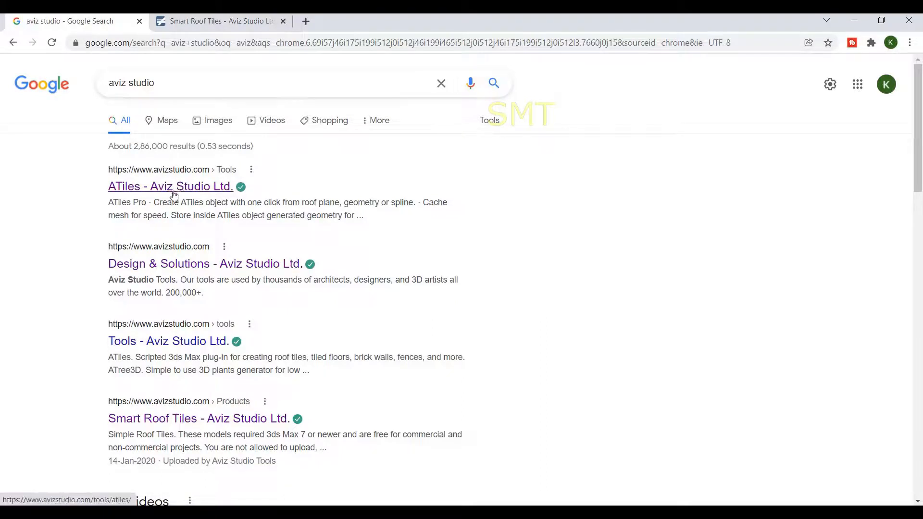
{"action": "left_click", "coordinate": [226, 24]}
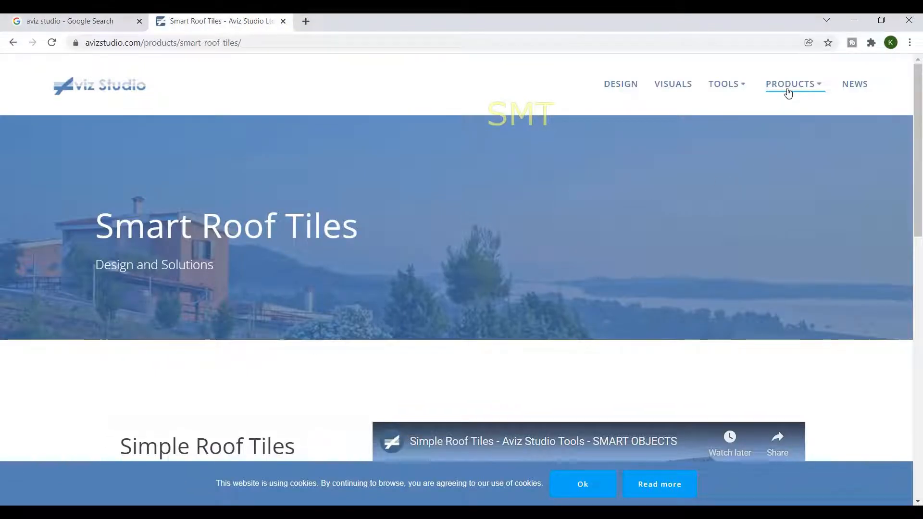
{"action": "mouse_move", "coordinate": [785, 91]}
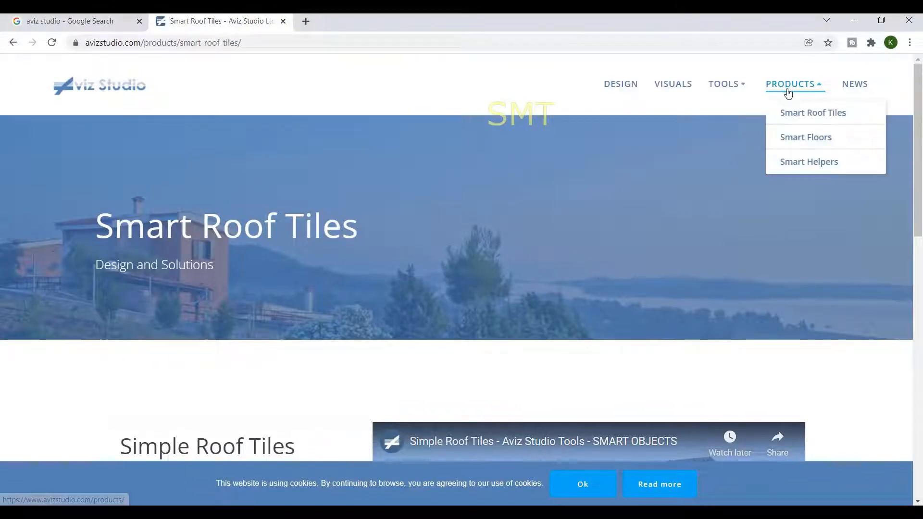
{"action": "left_click", "coordinate": [816, 118]}
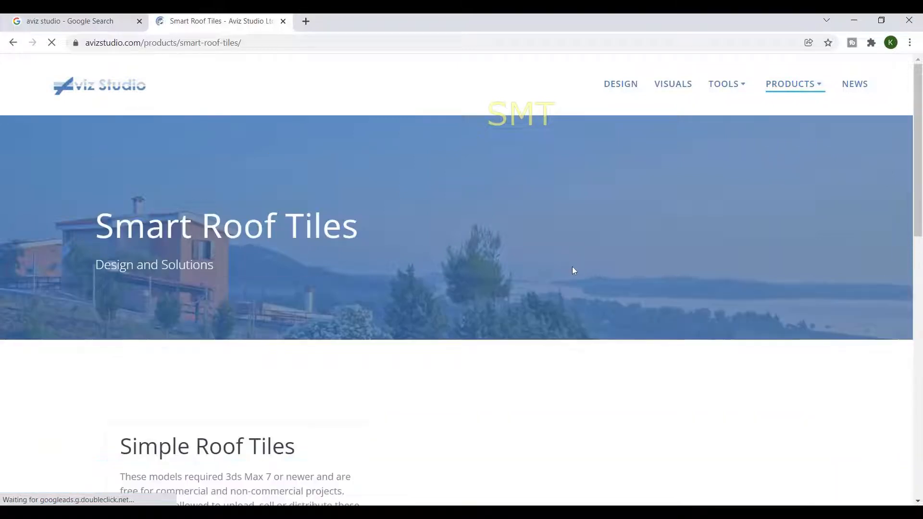
{"action": "scroll", "coordinate": [572, 271], "scroll_direction": "down", "scroll_amount": 6}
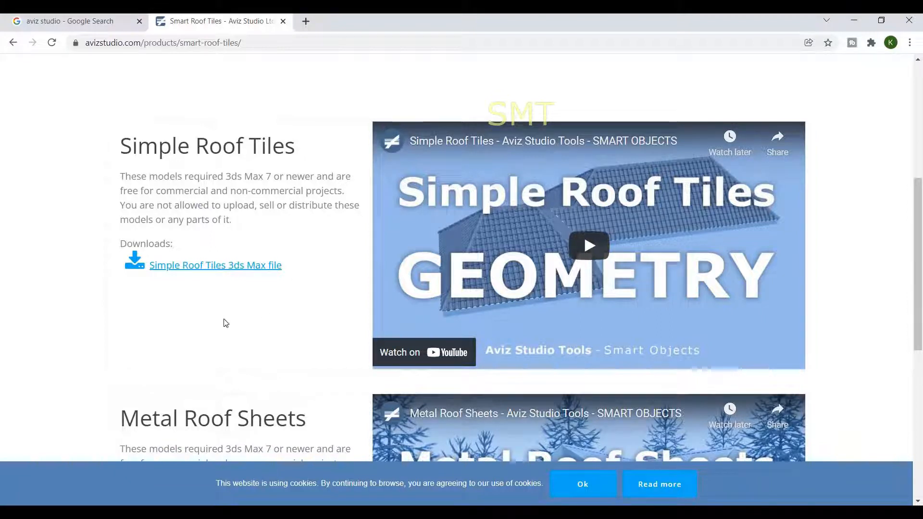
{"action": "scroll", "coordinate": [333, 338], "scroll_direction": "down", "scroll_amount": 5}
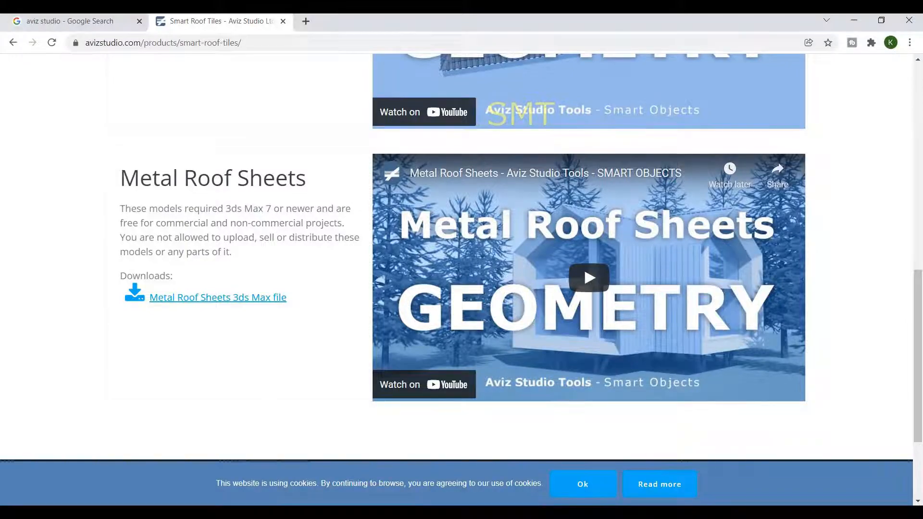
Step: Switch to 3ds Max and merge AvizStudioTools_SmartObject_SimpleRoofTiles from the roof plugin folder into the scene with the plain roofs
{"action": "key", "text": "alt+Tab"}
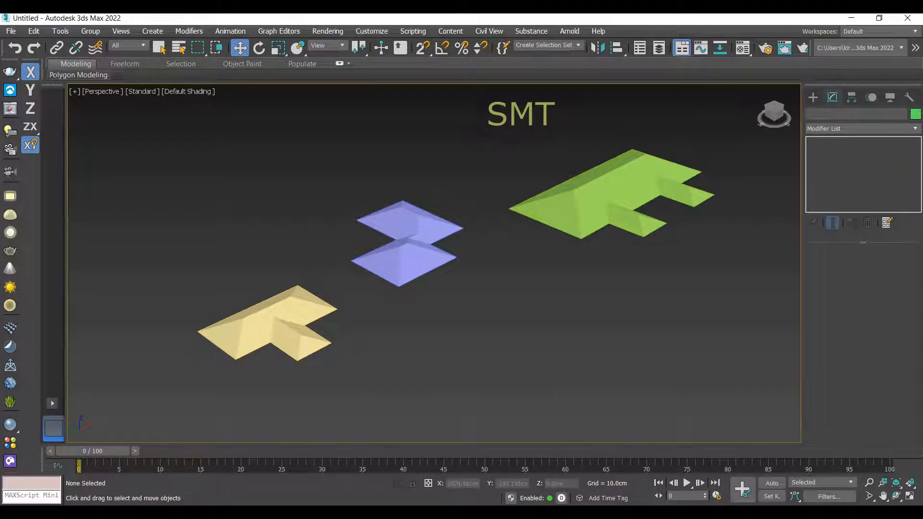
{"action": "mouse_move", "coordinate": [403, 513]}
{"action": "left_click", "coordinate": [366, 513]}
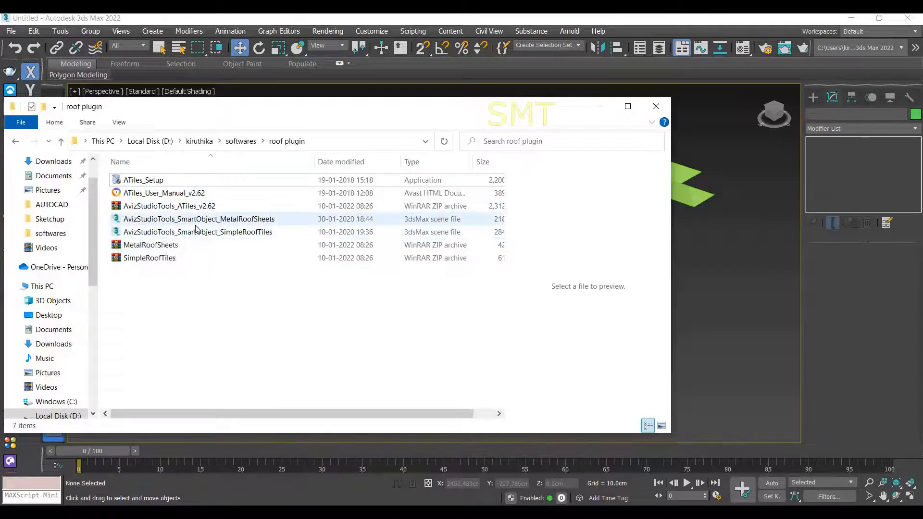
{"action": "left_click_drag", "start_coordinate": [196, 235], "coordinate": [415, 373]}
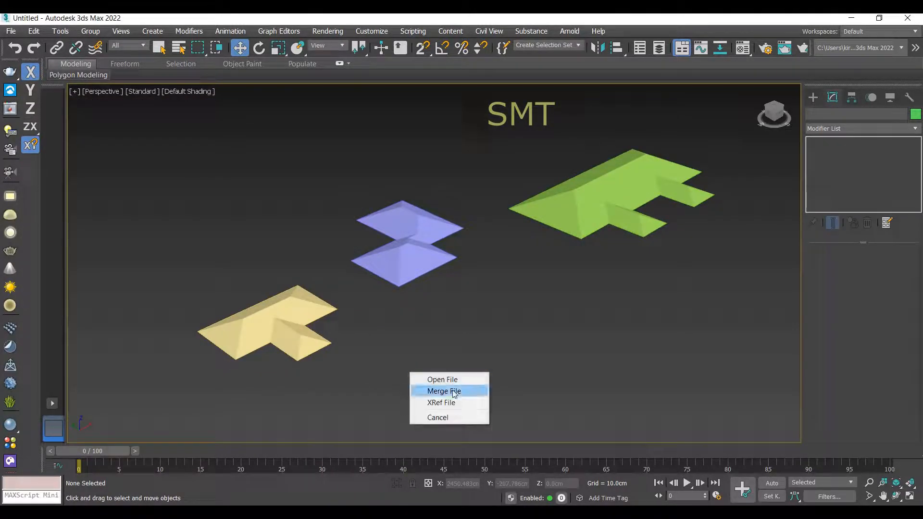
{"action": "left_click", "coordinate": [454, 392]}
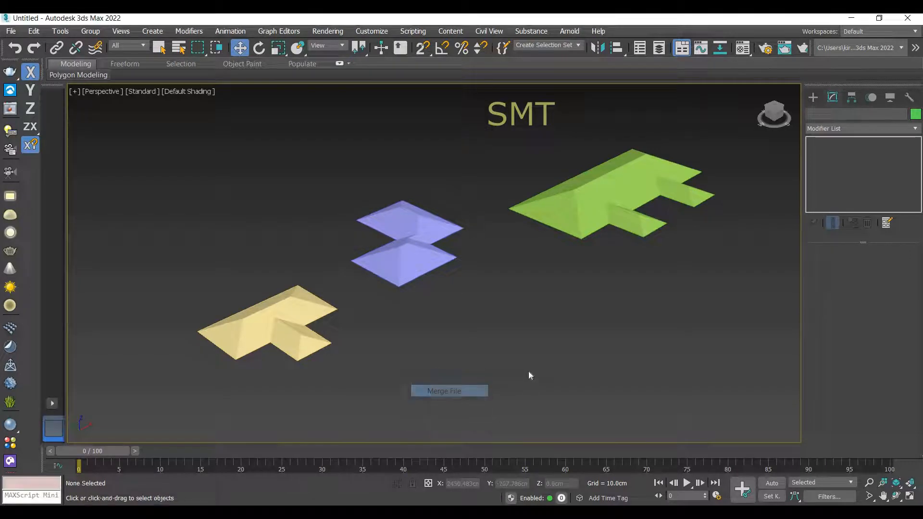
{"action": "left_click", "coordinate": [537, 360]}
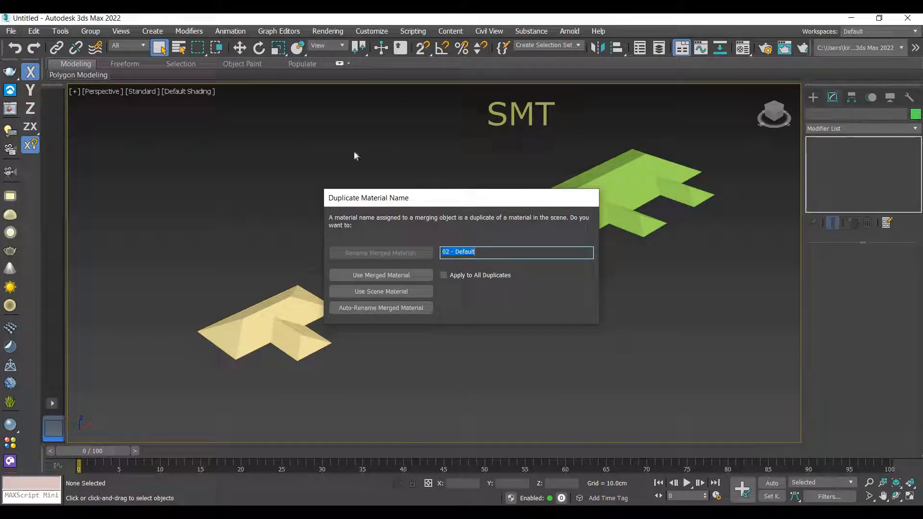
Step: Auto-rename the duplicate merged material, accept the legacy assets notice, and place the roof tile sample in front of the roofs
{"action": "left_click", "coordinate": [387, 311]}
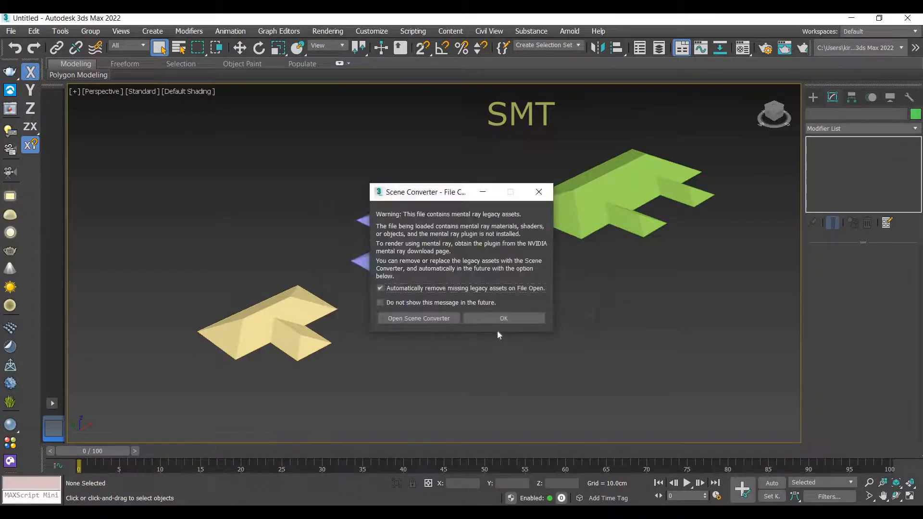
{"action": "left_click", "coordinate": [499, 320]}
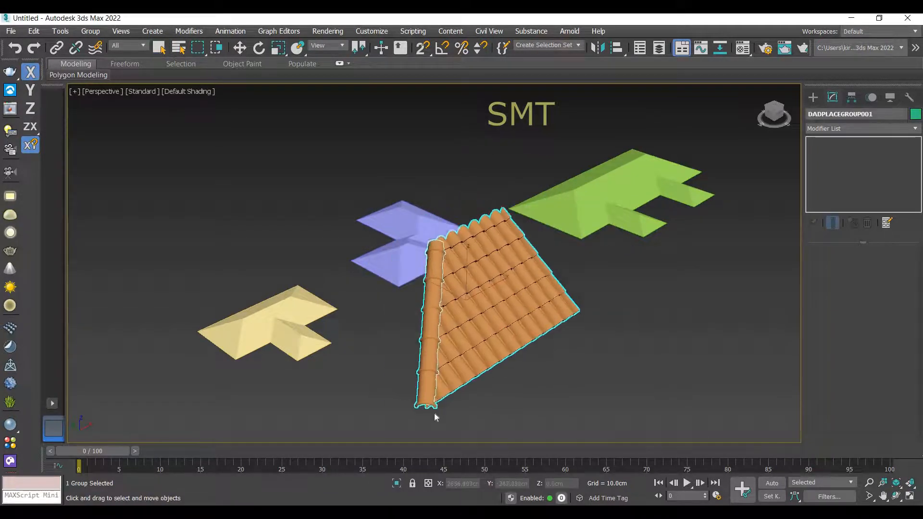
{"action": "left_click", "coordinate": [459, 419]}
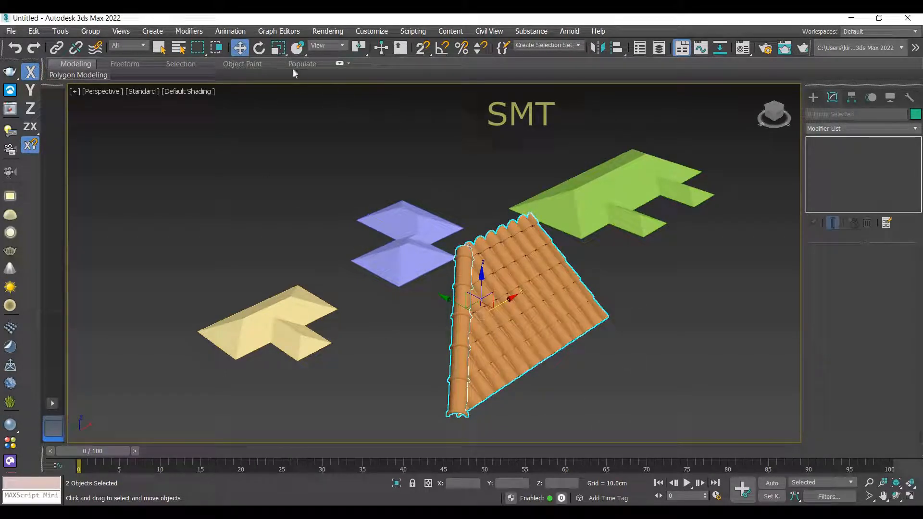
Step: Uniformly scale up the yellow, blue and green roofs together so they are far larger than the tile sample
{"action": "left_click", "coordinate": [278, 310]}
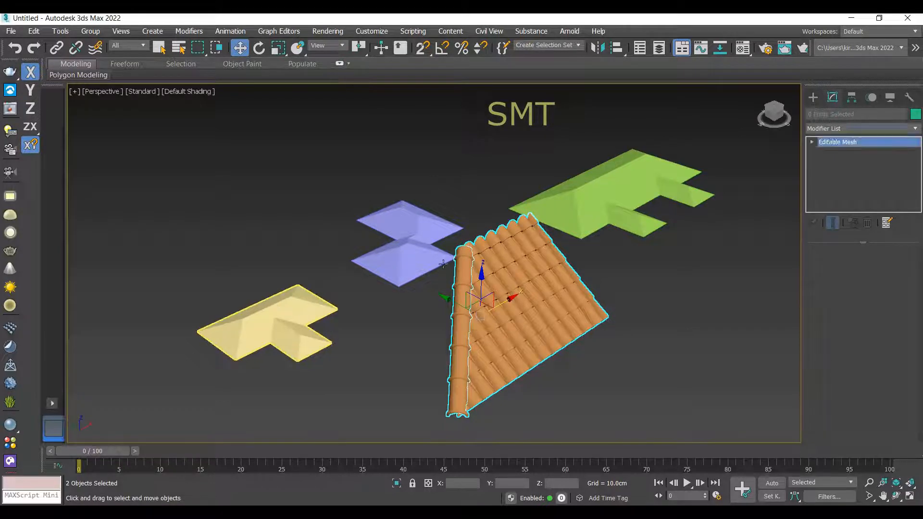
{"action": "left_click", "coordinate": [418, 261], "text": "ctrl"}
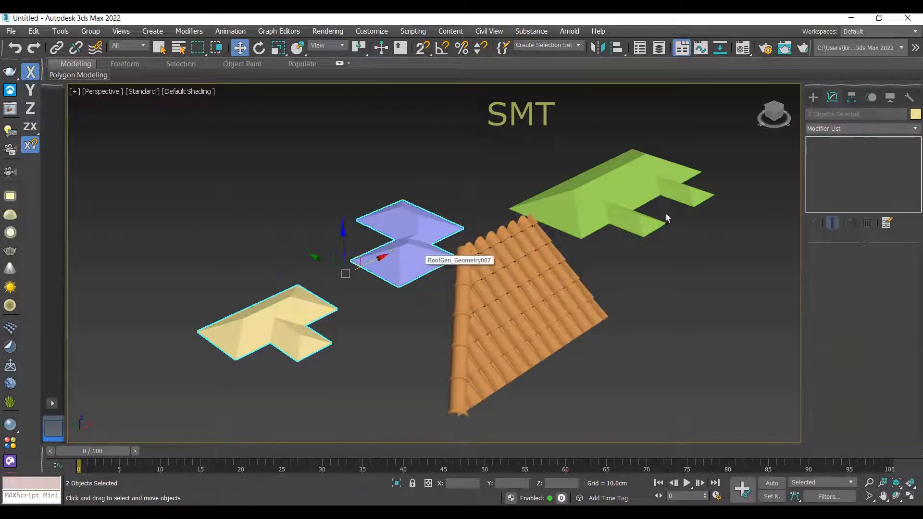
{"action": "left_click", "coordinate": [620, 208], "text": "ctrl"}
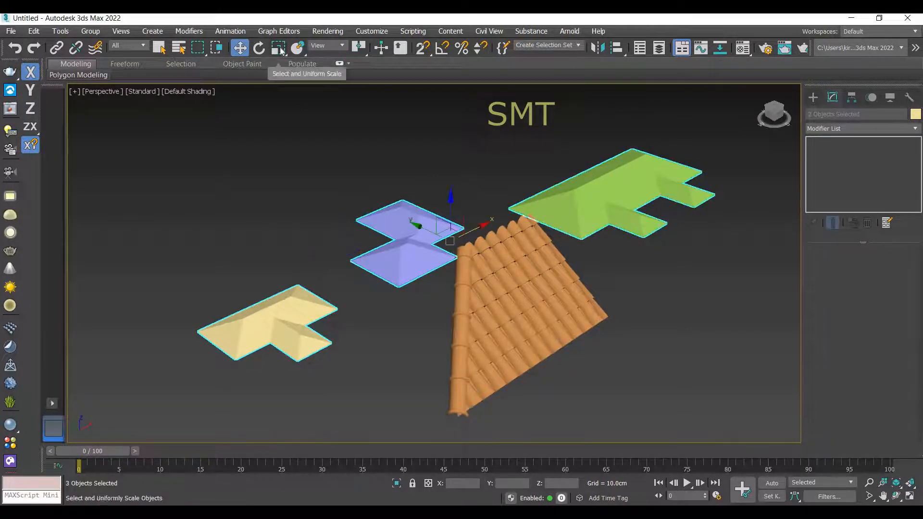
{"action": "left_click", "coordinate": [282, 49]}
{"action": "left_click_drag", "start_coordinate": [450, 235], "coordinate": [475, 72]}
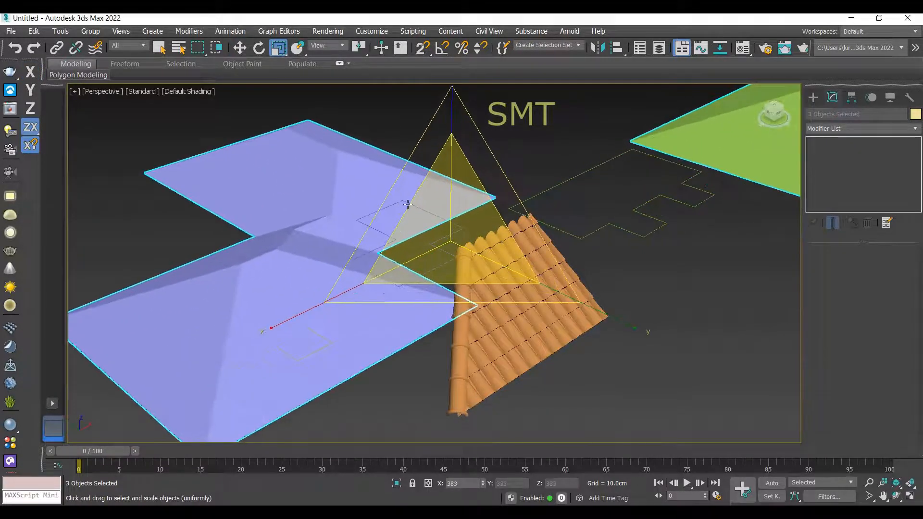
{"action": "scroll", "coordinate": [408, 205], "scroll_direction": "down", "scroll_amount": 6}
{"action": "left_click_drag", "start_coordinate": [417, 197], "coordinate": [423, 151]}
{"action": "scroll", "coordinate": [429, 263], "scroll_direction": "down", "scroll_amount": 5}
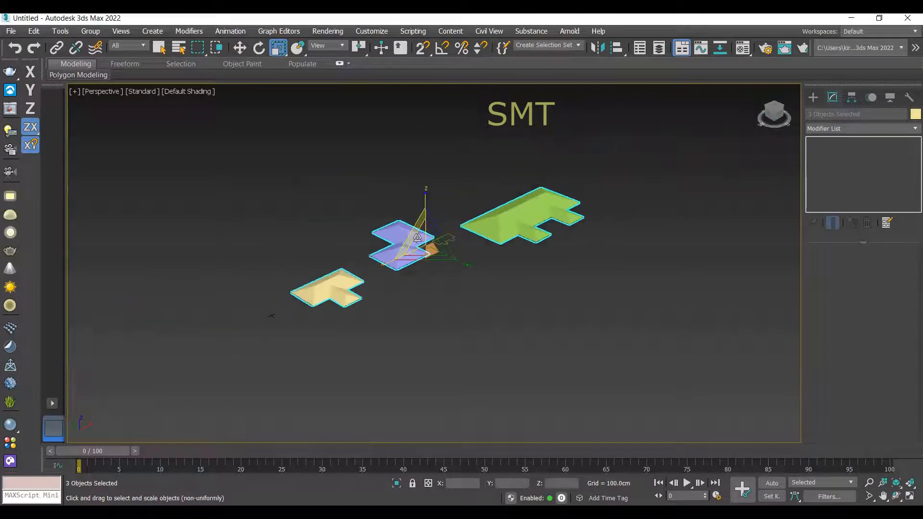
{"action": "left_click_drag", "start_coordinate": [420, 238], "coordinate": [485, 329]}
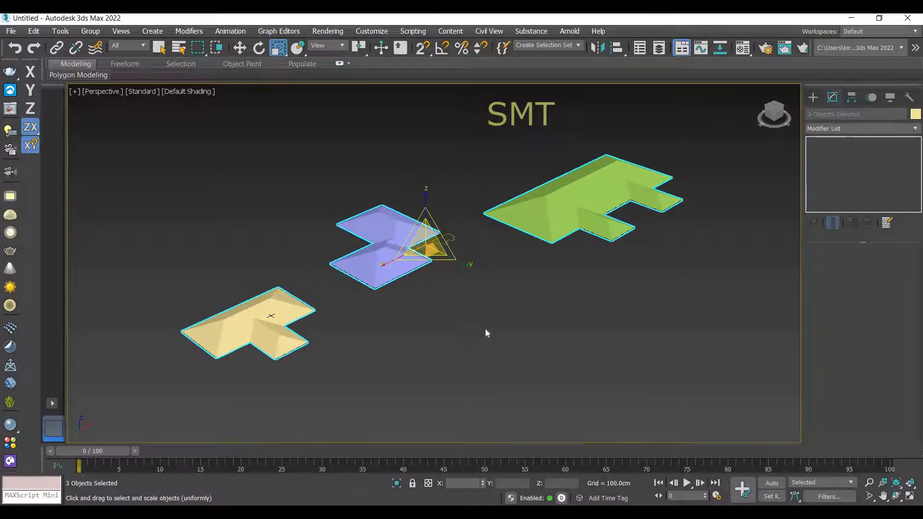
Step: Move the tile plane and its hip ridge together away from the blue roof into the empty area in front
{"action": "left_click", "coordinate": [431, 275]}
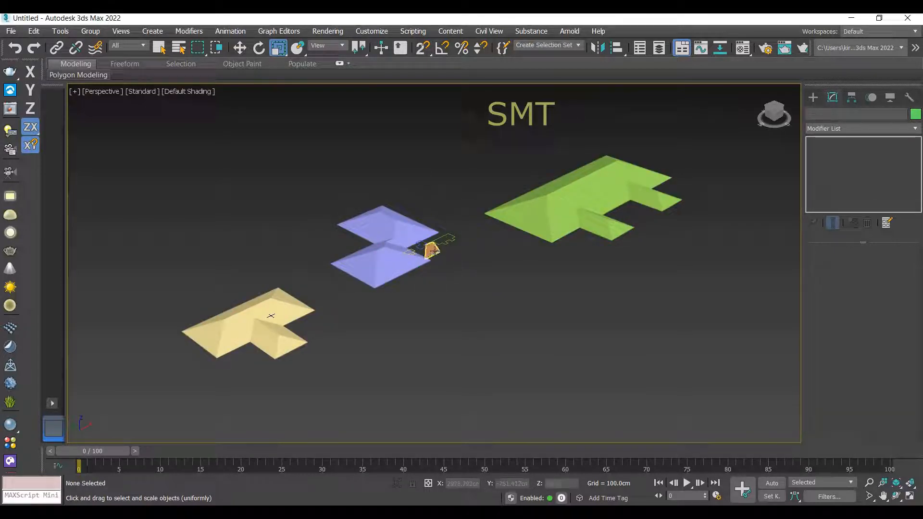
{"action": "left_click", "coordinate": [435, 250]}
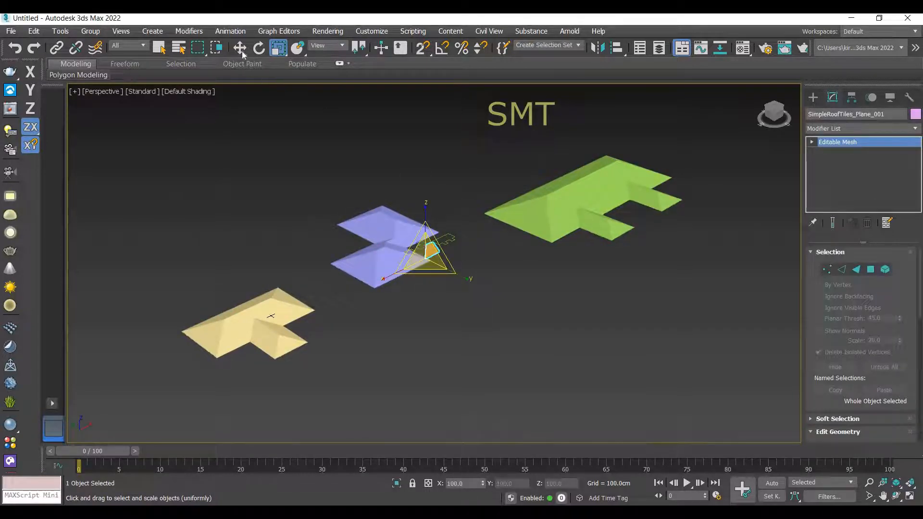
{"action": "key", "text": "w"}
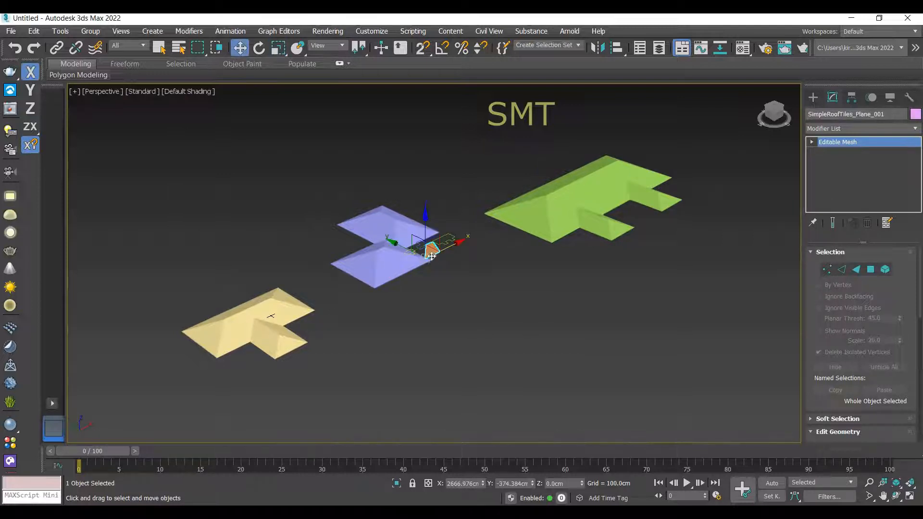
{"action": "scroll", "coordinate": [432, 256], "scroll_direction": "up", "scroll_amount": 6}
{"action": "left_click", "coordinate": [392, 220], "text": "ctrl"}
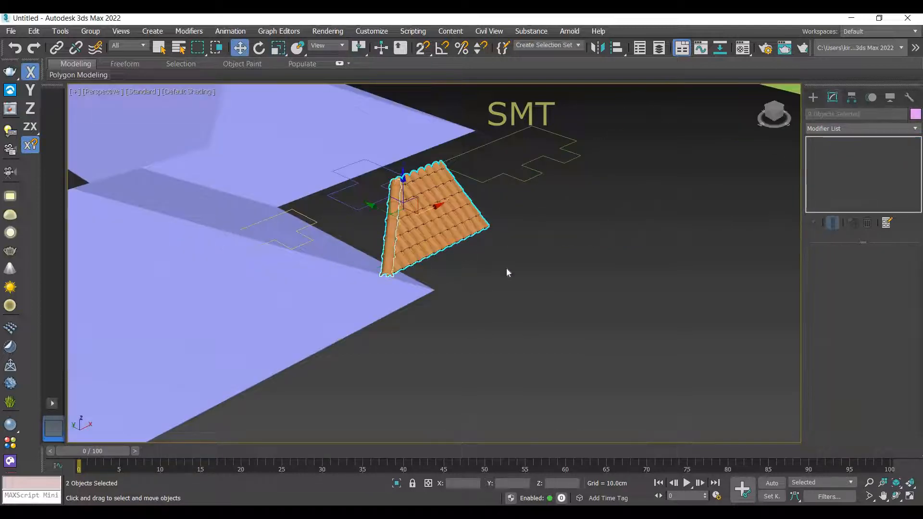
{"action": "scroll", "coordinate": [507, 273], "scroll_direction": "down", "scroll_amount": 5}
{"action": "scroll", "coordinate": [484, 288], "scroll_direction": "down", "scroll_amount": 4}
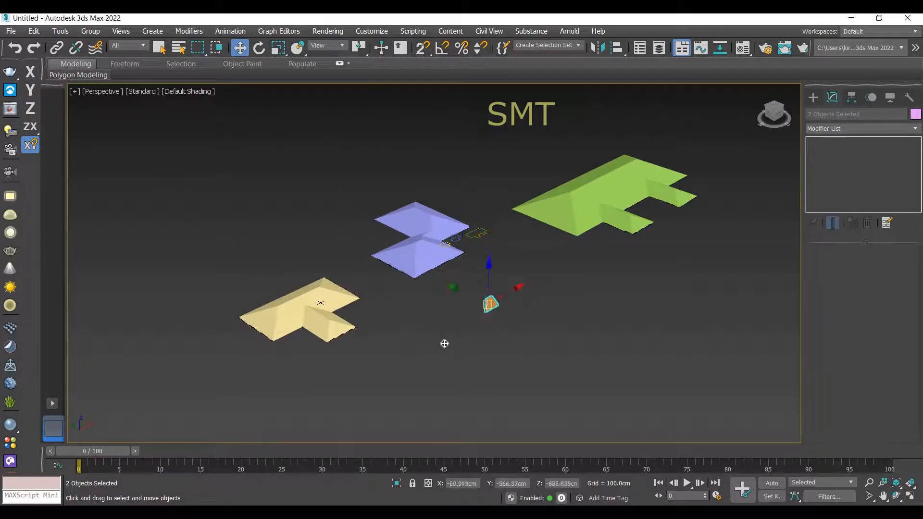
{"action": "left_click", "coordinate": [481, 355]}
Step: Show edged faces and use Build New From Edge on SimpleRoofTiles_HipRidge_001 to cover the two hips at the yellow roof's near end
{"action": "scroll", "coordinate": [414, 361], "scroll_direction": "up", "scroll_amount": 2}
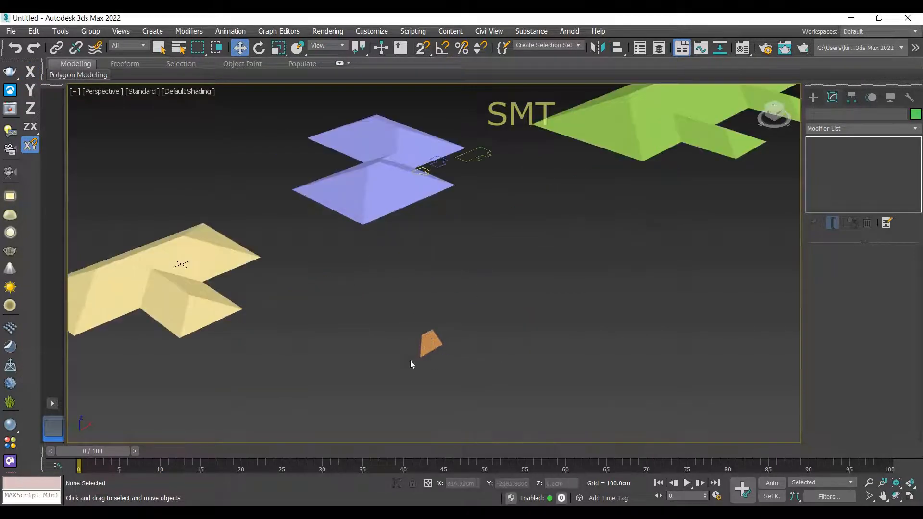
{"action": "left_click", "coordinate": [422, 350]}
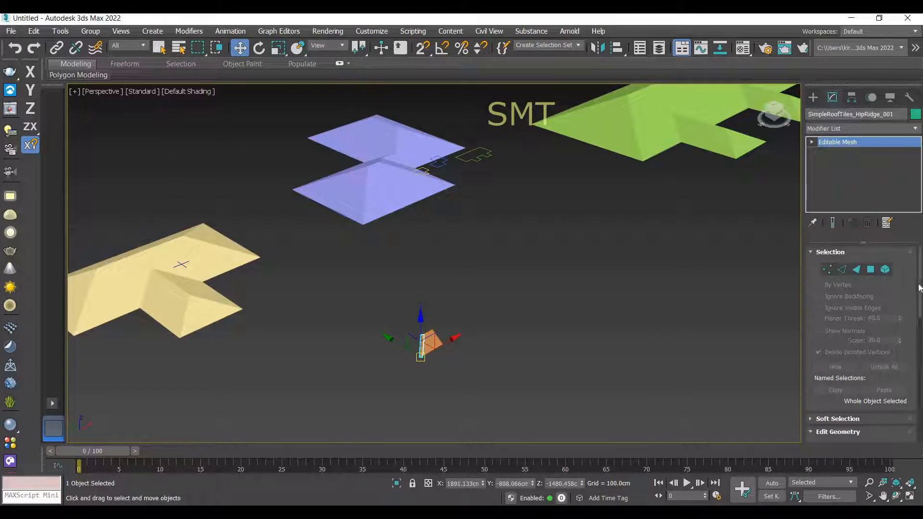
{"action": "scroll", "coordinate": [920, 373], "scroll_direction": "down", "scroll_amount": 1}
{"action": "scroll", "coordinate": [919, 372], "scroll_direction": "down", "scroll_amount": 10}
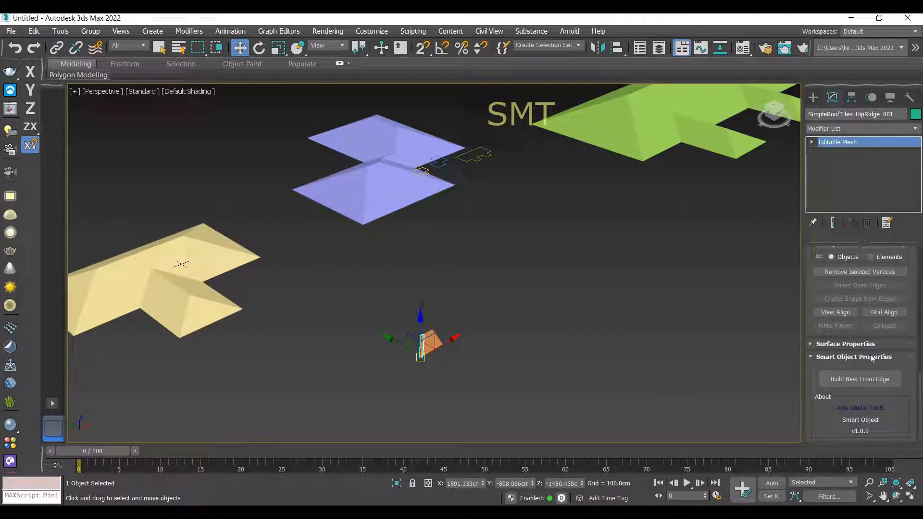
{"action": "left_click", "coordinate": [873, 383]}
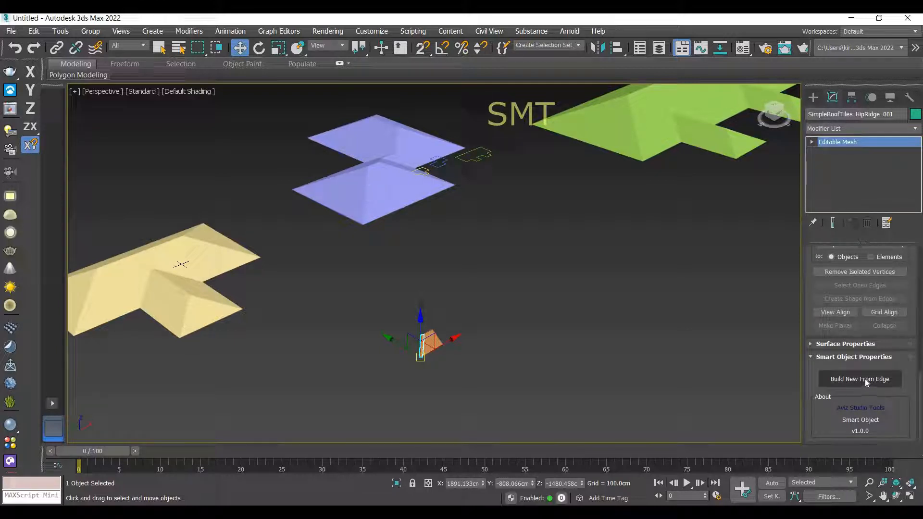
{"action": "left_click", "coordinate": [864, 379]}
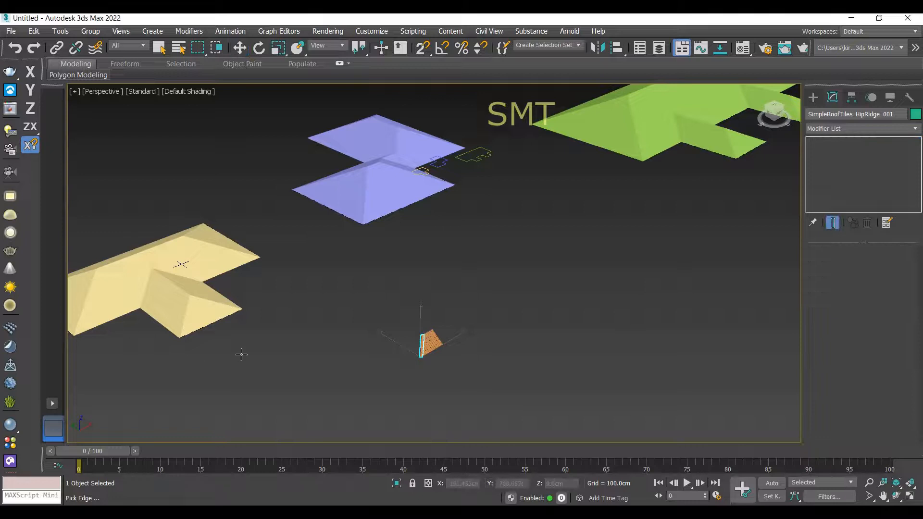
{"action": "middle_click_drag", "start_coordinate": [298, 354], "coordinate": [365, 354]}
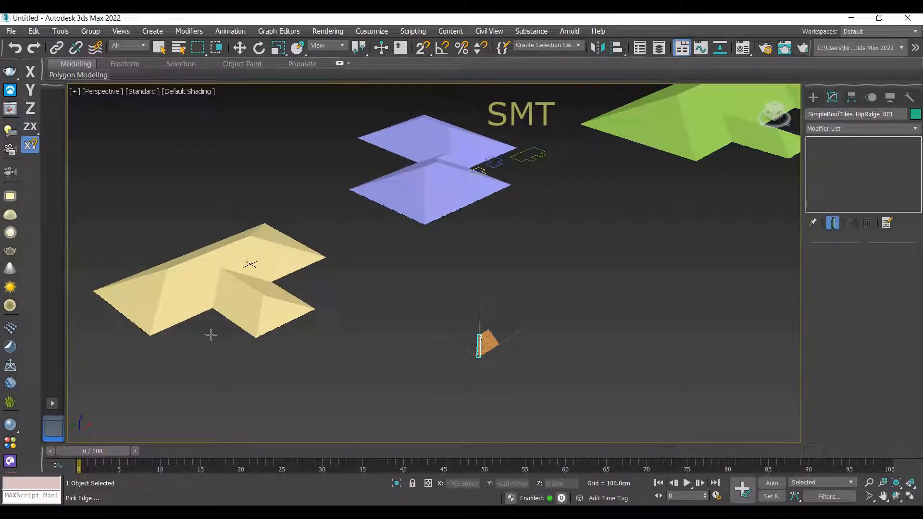
{"action": "key", "text": "F4"}
{"action": "scroll", "coordinate": [145, 309], "scroll_direction": "up", "scroll_amount": 3}
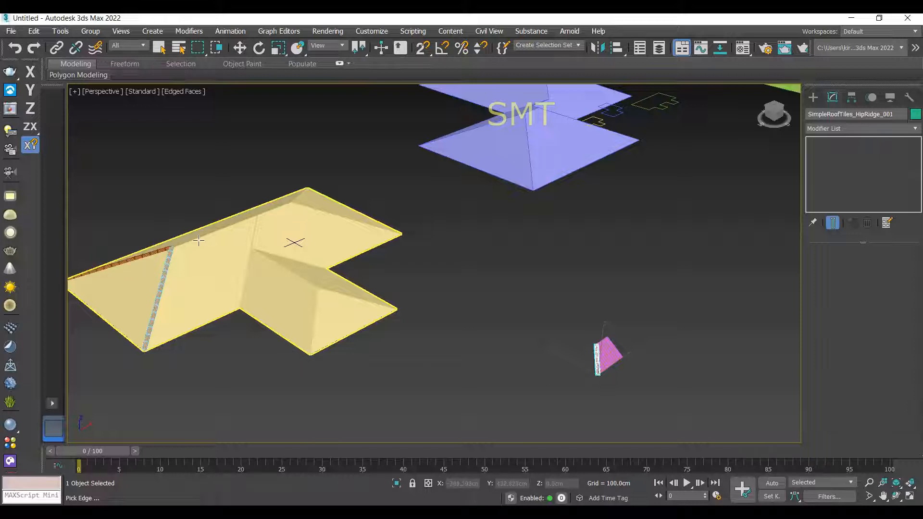
Step: Build hip ridge tiles along the yellow roof's main ridge, far-end hips, and the ridge and hips of its projecting wing
{"action": "left_click", "coordinate": [198, 239]}
{"action": "left_click", "coordinate": [272, 210]}
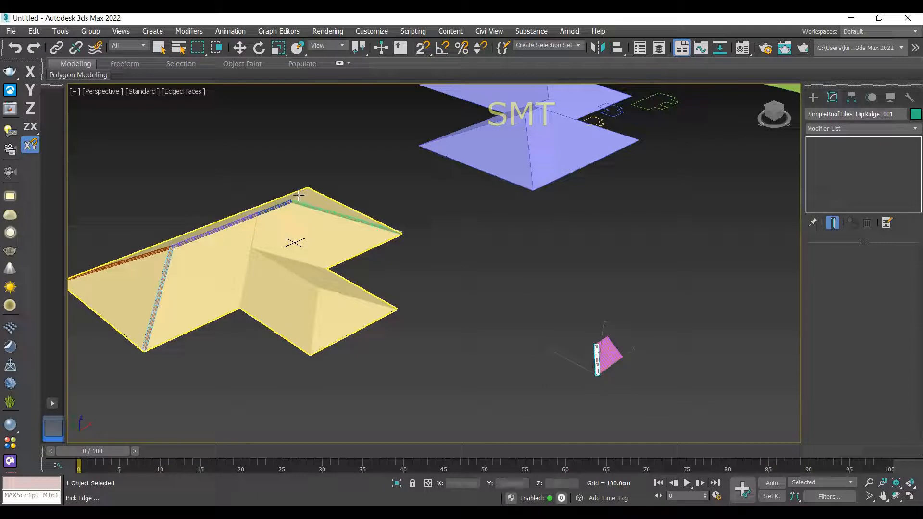
{"action": "left_click", "coordinate": [300, 195]}
{"action": "left_click", "coordinate": [316, 326]}
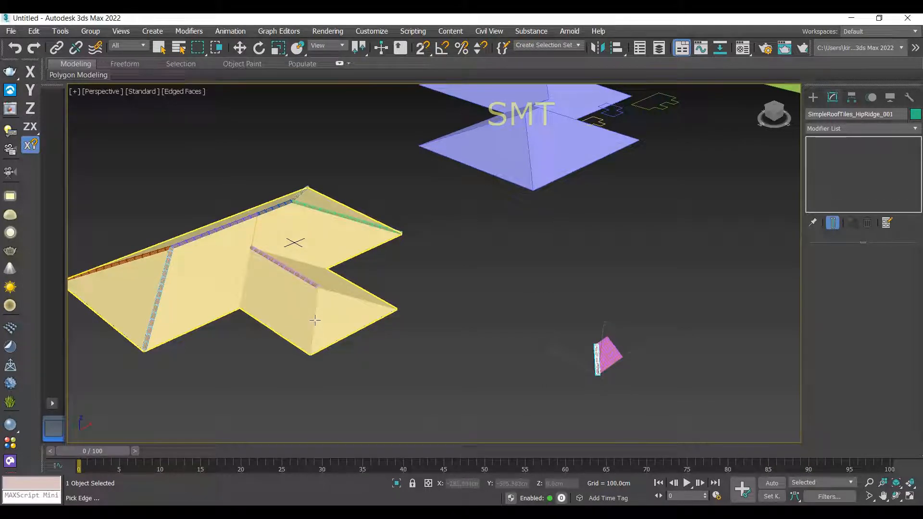
{"action": "left_click", "coordinate": [339, 295]}
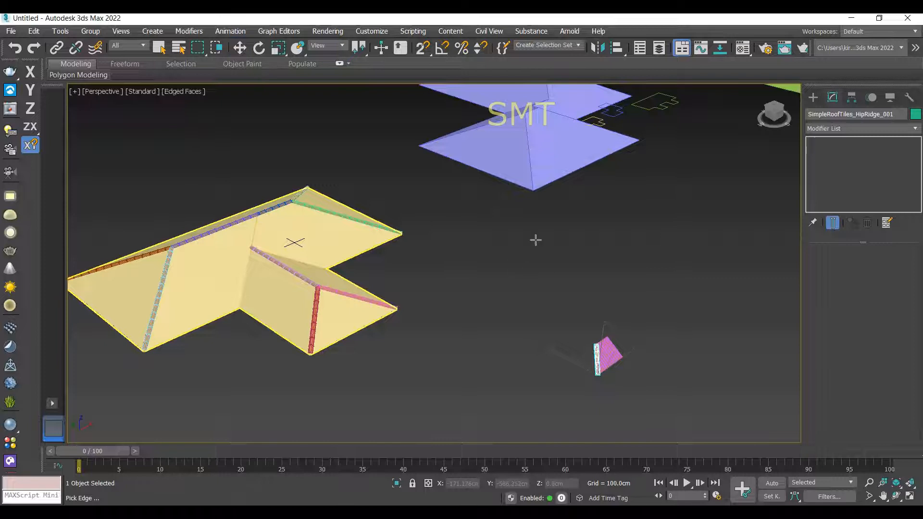
Step: Build hip ridge tiles along the hips and ridges of the blue roof's front section
{"action": "left_click", "coordinate": [537, 175]}
{"action": "middle_click_drag", "start_coordinate": [640, 218], "coordinate": [585, 307]}
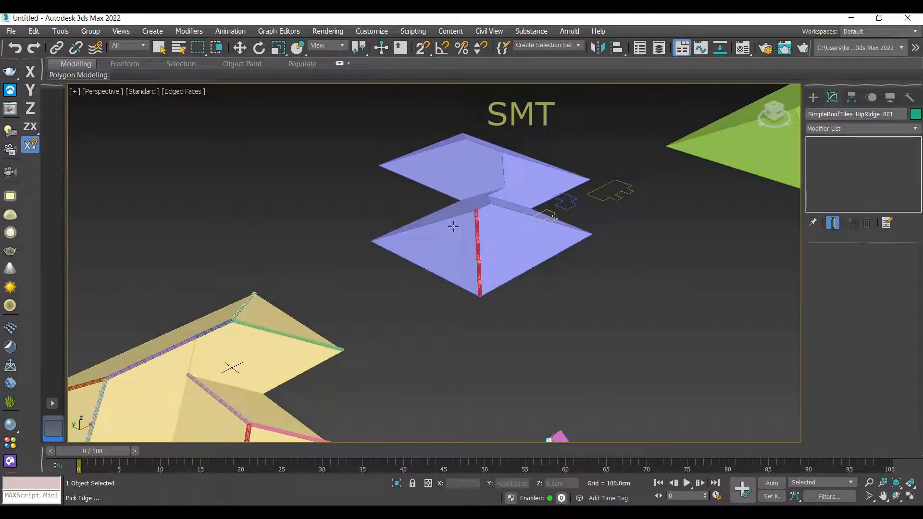
{"action": "left_click", "coordinate": [460, 216]}
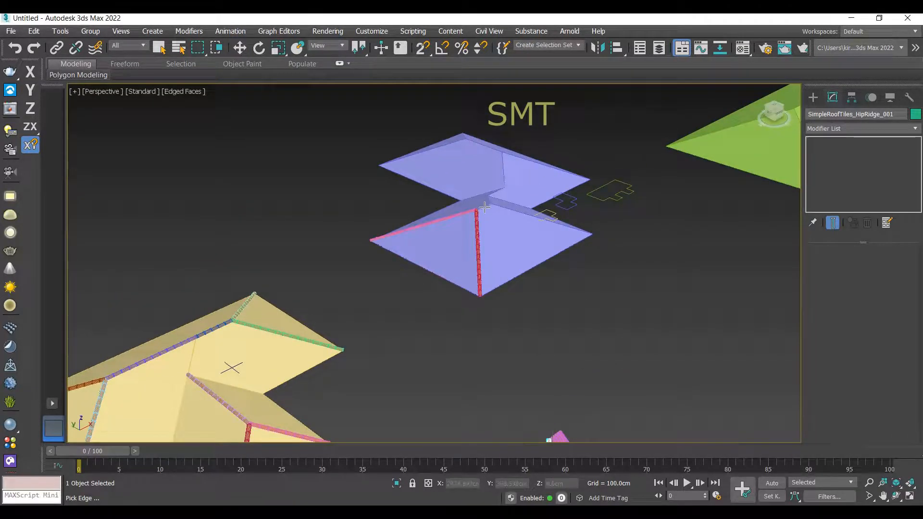
{"action": "left_click", "coordinate": [486, 206]}
{"action": "left_click", "coordinate": [504, 207]}
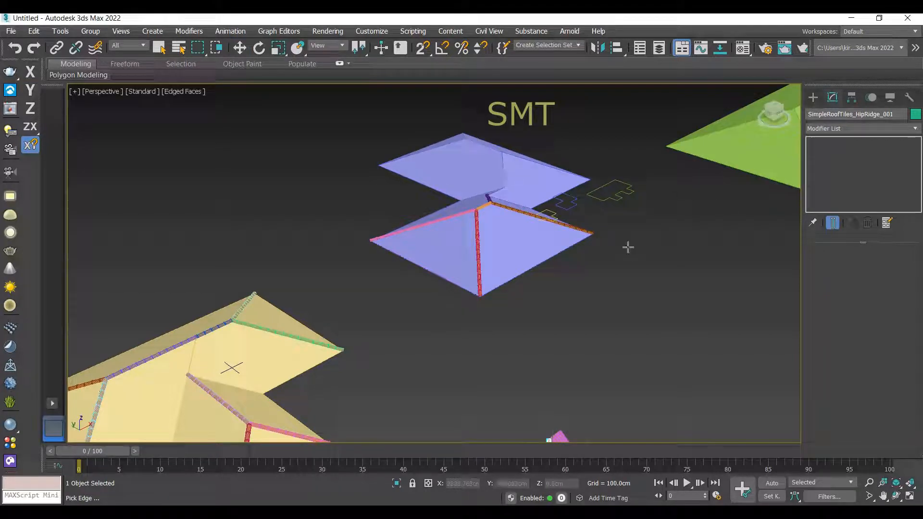
Step: Build hip ridge tiles along the blue roof's connecting ridge and the ridges and hips of its rear section
{"action": "middle_click_drag", "start_coordinate": [595, 256], "coordinate": [538, 288]}
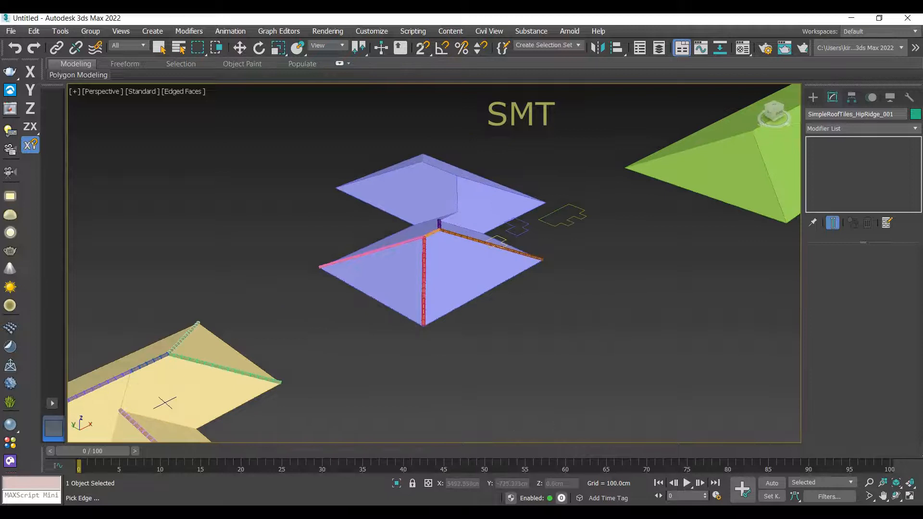
{"action": "middle_click_drag", "start_coordinate": [620, 298], "coordinate": [543, 253], "text": "alt"}
{"action": "scroll", "coordinate": [553, 253], "scroll_direction": "up", "scroll_amount": 4}
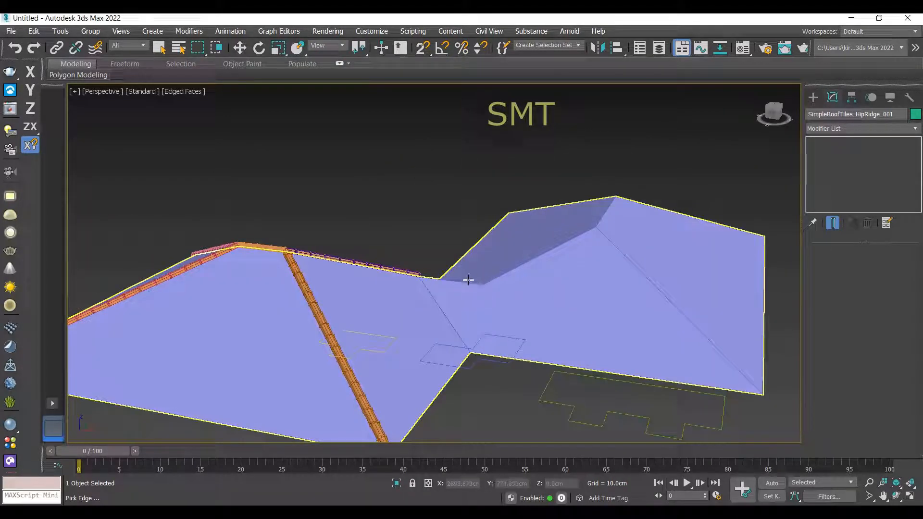
{"action": "left_click", "coordinate": [469, 280]}
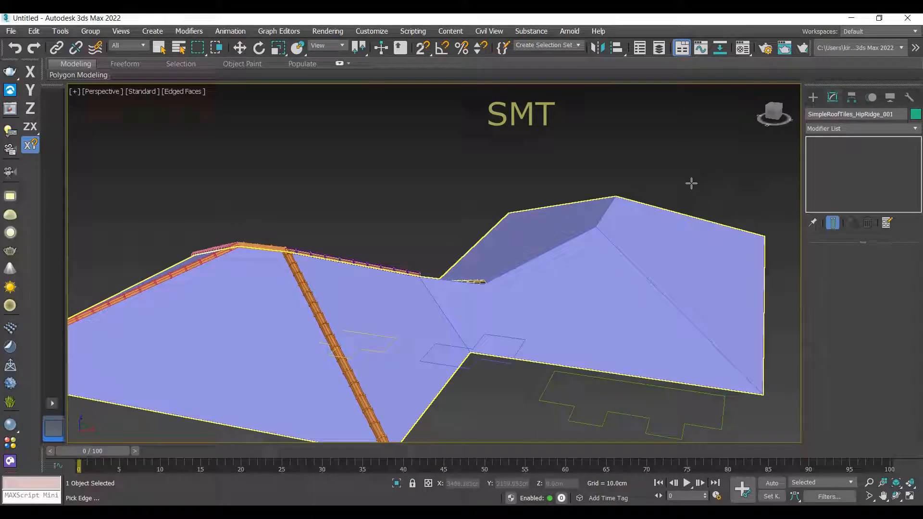
{"action": "scroll", "coordinate": [640, 184], "scroll_direction": "down", "scroll_amount": 3}
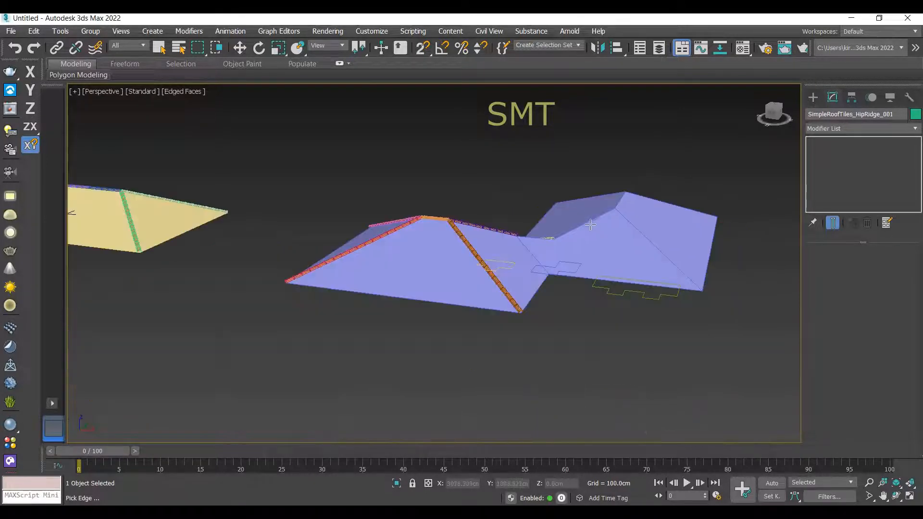
{"action": "left_click", "coordinate": [622, 199]}
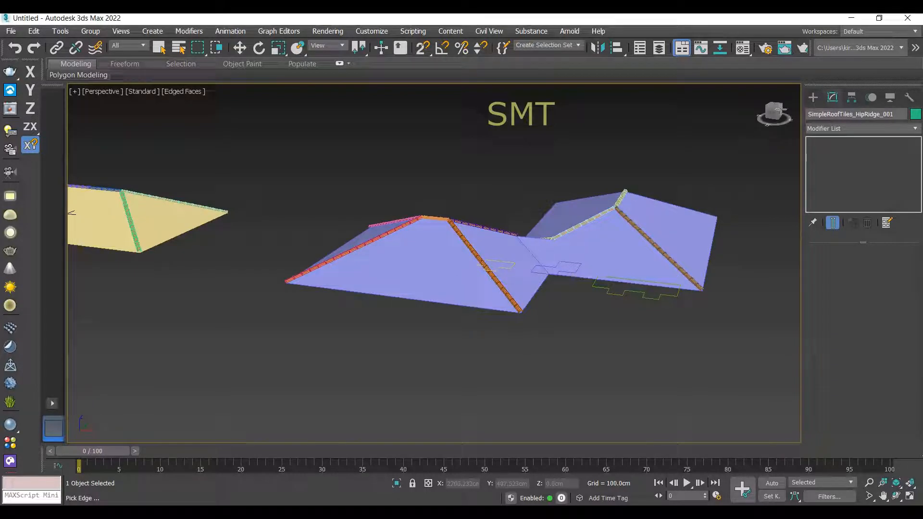
{"action": "mouse_move", "coordinate": [774, 111]}
{"action": "left_mouse_down"}
{"action": "mouse_move", "coordinate": [787, 137]}
{"action": "mouse_move", "coordinate": [781, 152]}
{"action": "left_mouse_up"}
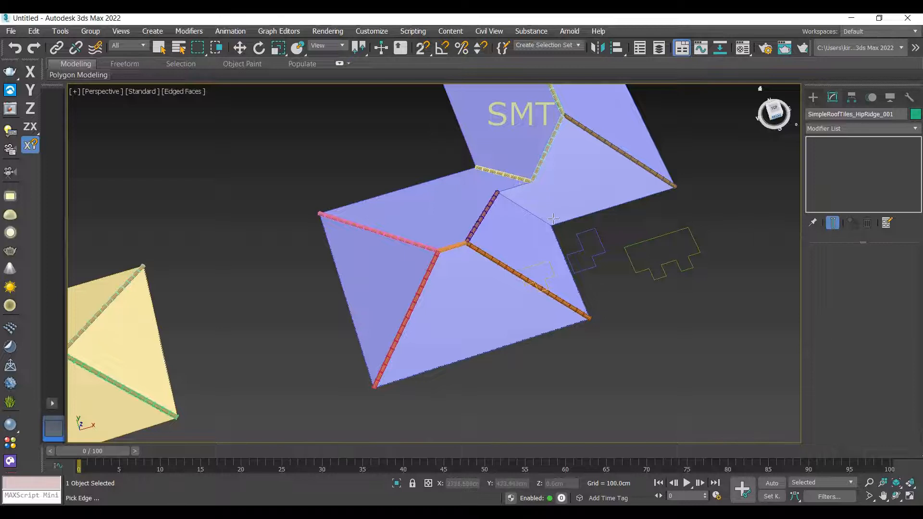
{"action": "left_click", "coordinate": [519, 184]}
{"action": "scroll", "coordinate": [563, 231], "scroll_direction": "down", "scroll_amount": 5}
{"action": "middle_click_drag", "start_coordinate": [610, 264], "coordinate": [573, 280]}
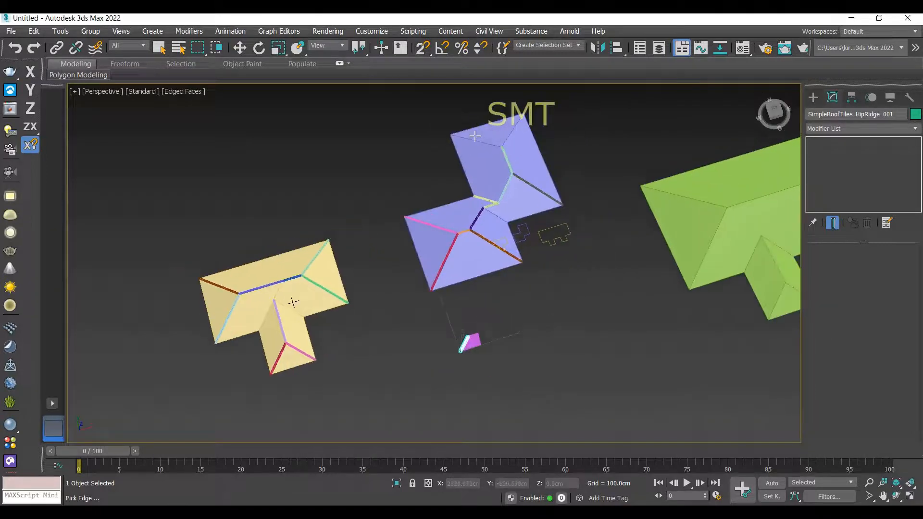
{"action": "left_click", "coordinate": [483, 142]}
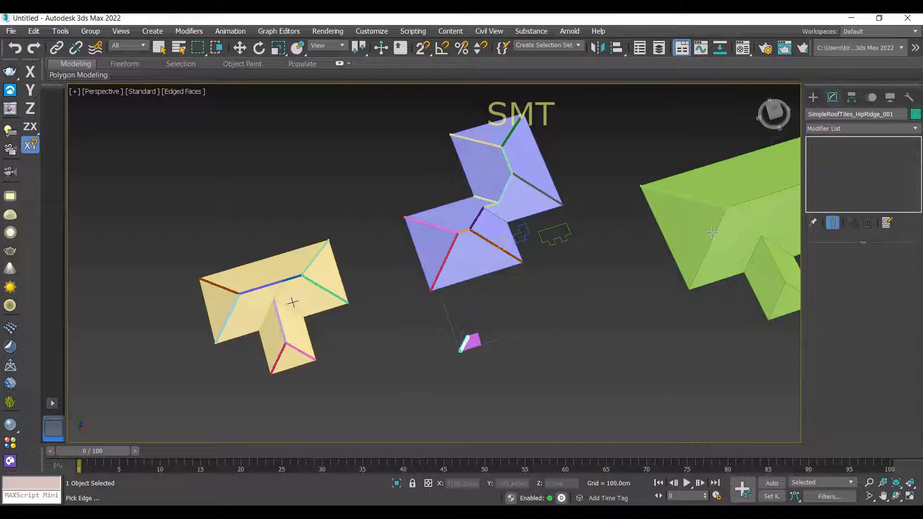
Step: Build hip ridge tiles along the green roof's main ridge and hips and on both projecting wings, ending the edge picking
{"action": "middle_click_drag", "start_coordinate": [527, 319], "coordinate": [398, 336]}
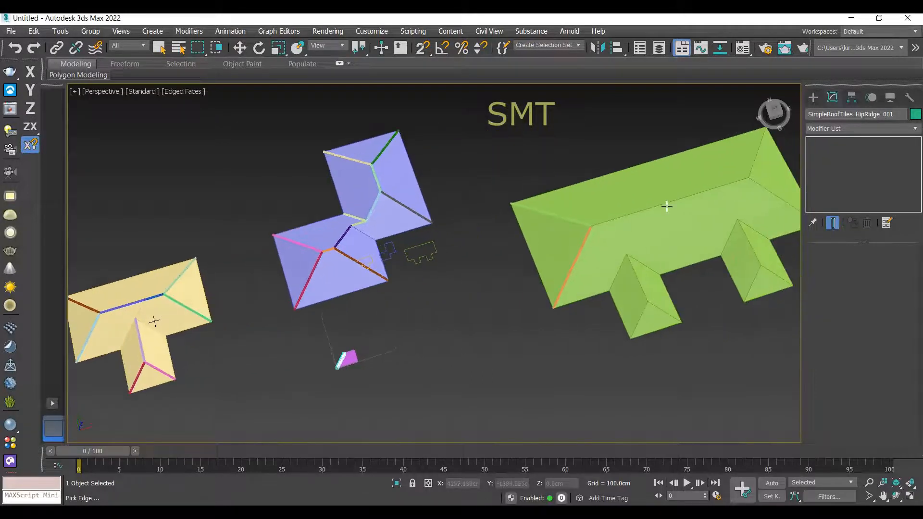
{"action": "left_click", "coordinate": [663, 203]}
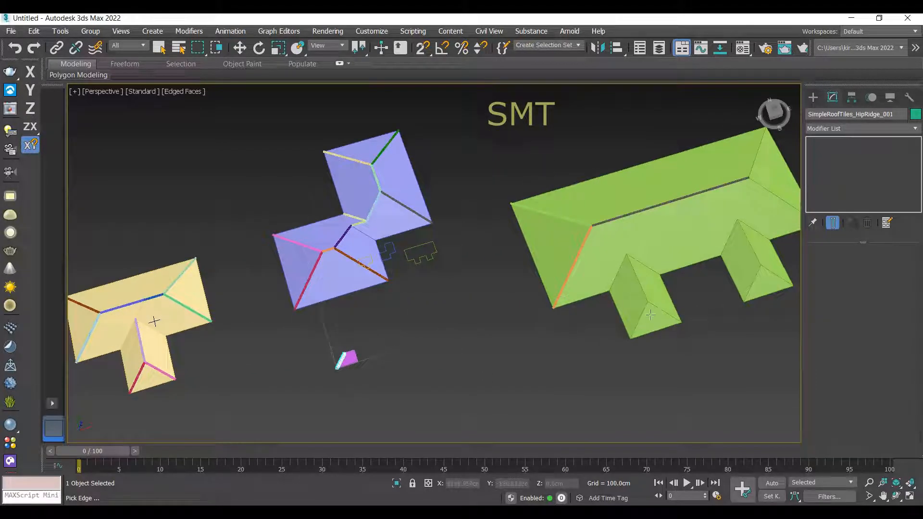
{"action": "left_click", "coordinate": [650, 314]}
{"action": "left_click", "coordinate": [640, 321]}
{"action": "left_click", "coordinate": [751, 287]}
{"action": "left_click", "coordinate": [774, 274]}
{"action": "left_click", "coordinate": [754, 243]}
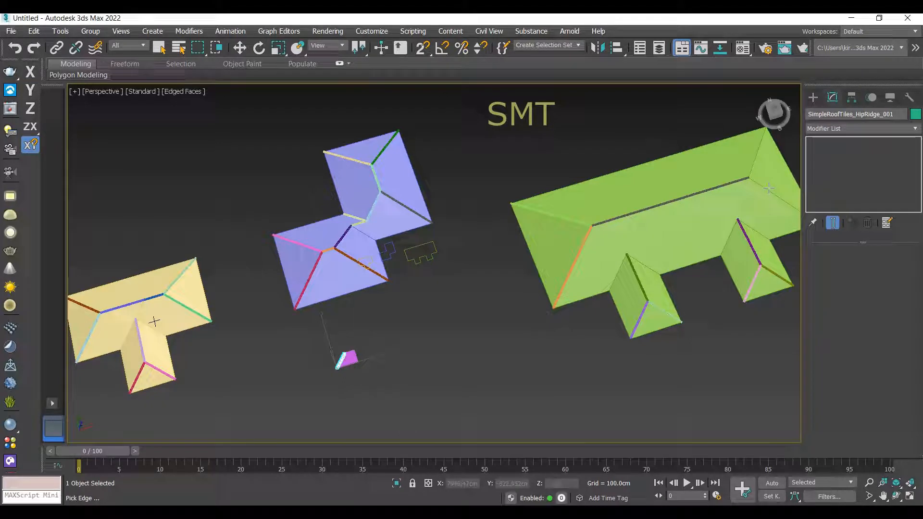
{"action": "left_click", "coordinate": [755, 164]}
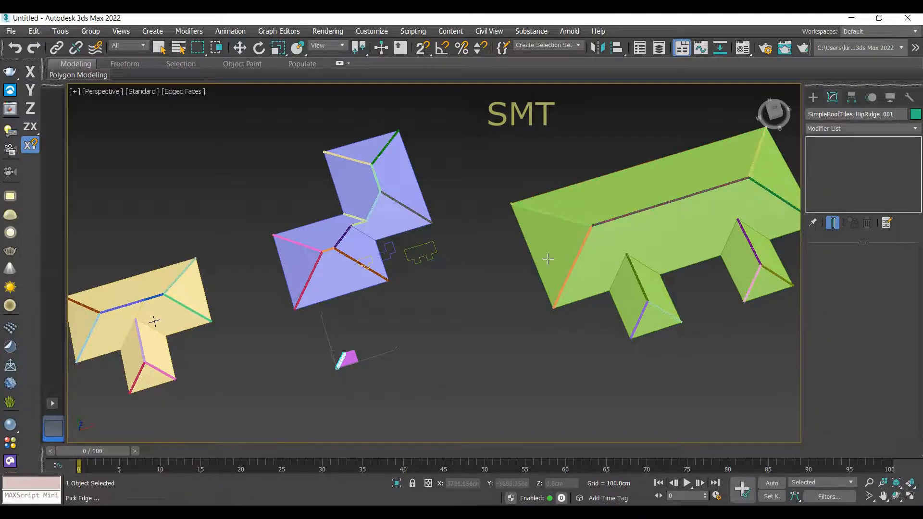
{"action": "scroll", "coordinate": [553, 254], "scroll_direction": "down", "scroll_amount": 4}
{"action": "middle_click_drag", "start_coordinate": [511, 330], "coordinate": [498, 316]}
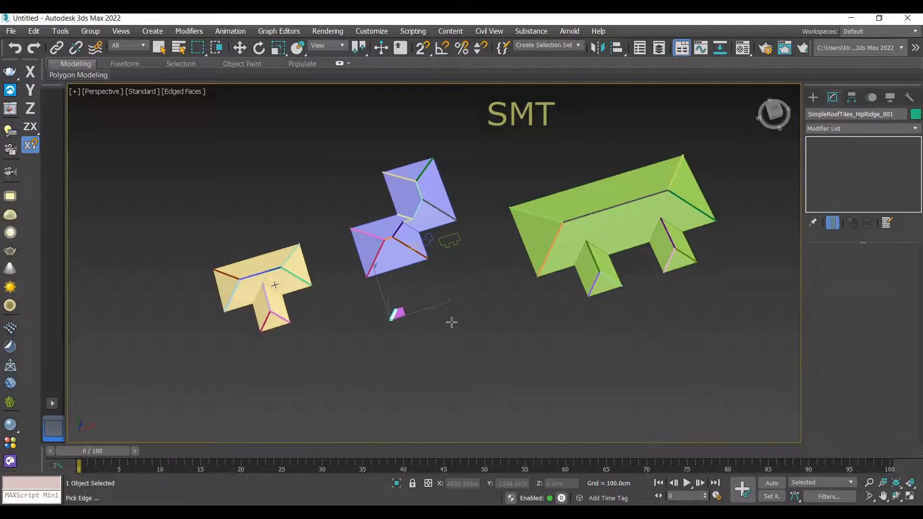
{"action": "right_click", "coordinate": [500, 315]}
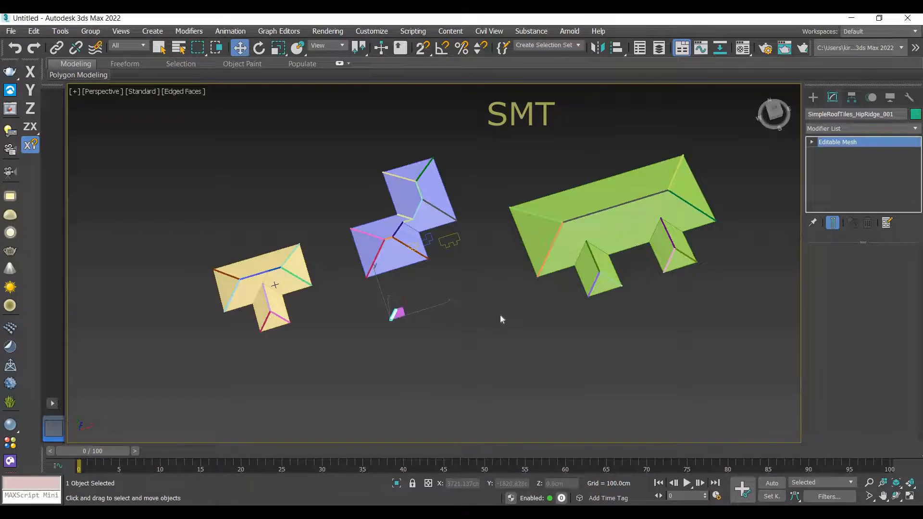
Step: Use Build New From Polygon on SimpleRoofTiles_Plane_001 to cover every face of the yellow roof with tiles
{"action": "left_click", "coordinate": [399, 314]}
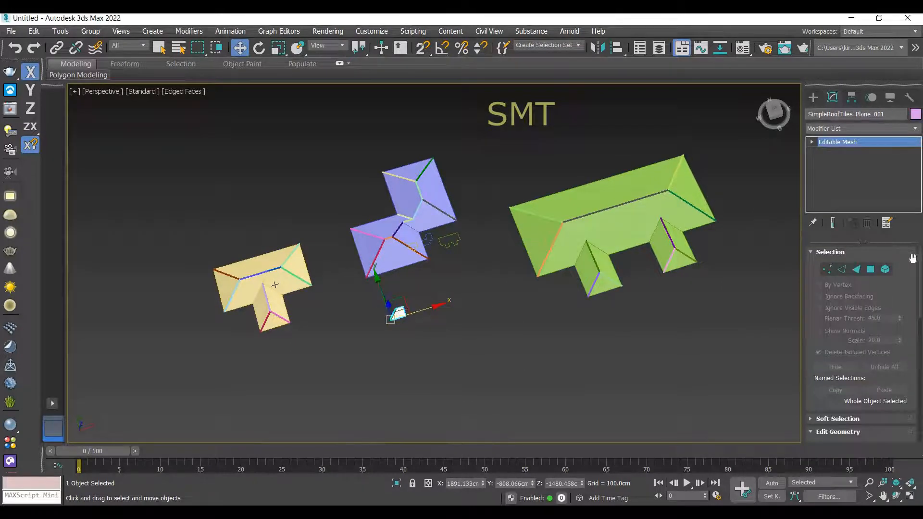
{"action": "left_click_drag", "start_coordinate": [921, 308], "coordinate": [913, 418]}
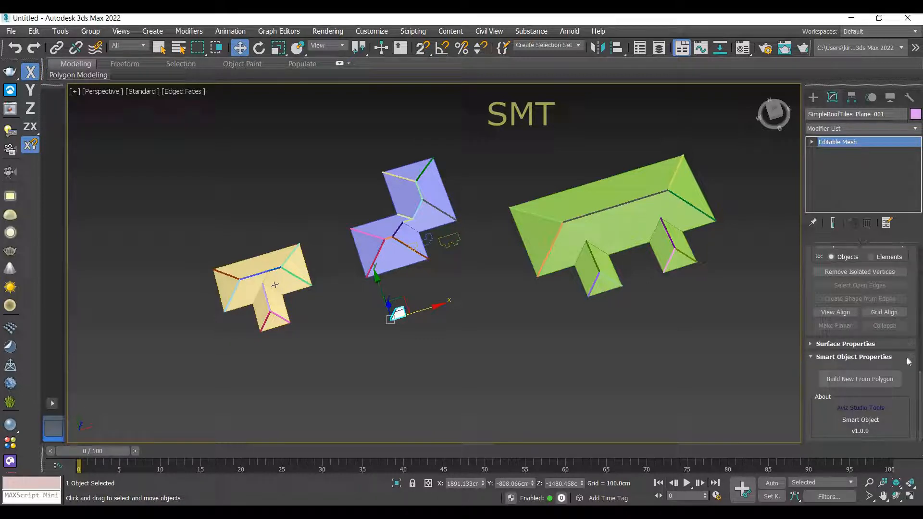
{"action": "left_click", "coordinate": [864, 383]}
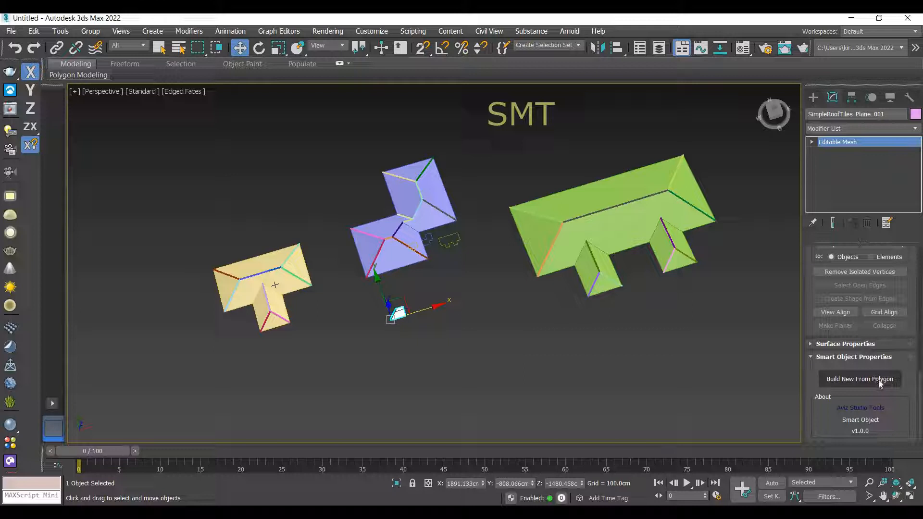
{"action": "left_click", "coordinate": [248, 296]}
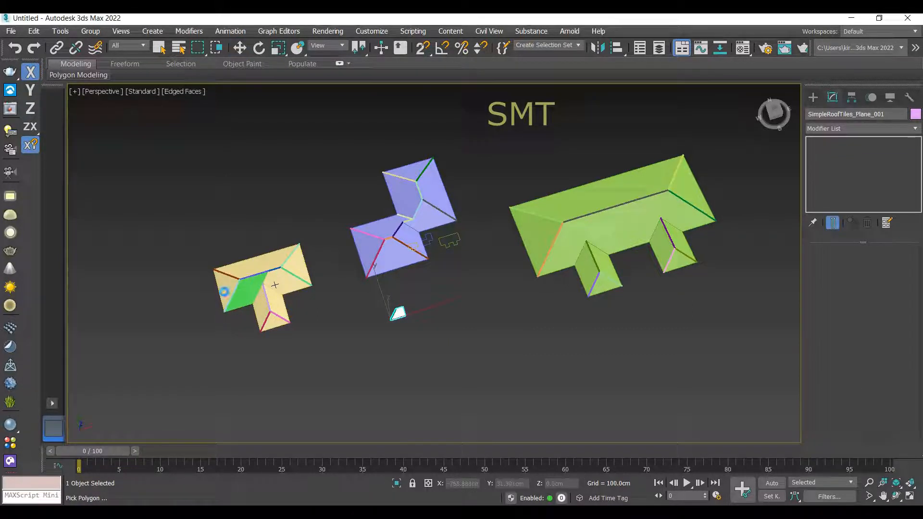
{"action": "left_click", "coordinate": [226, 291]}
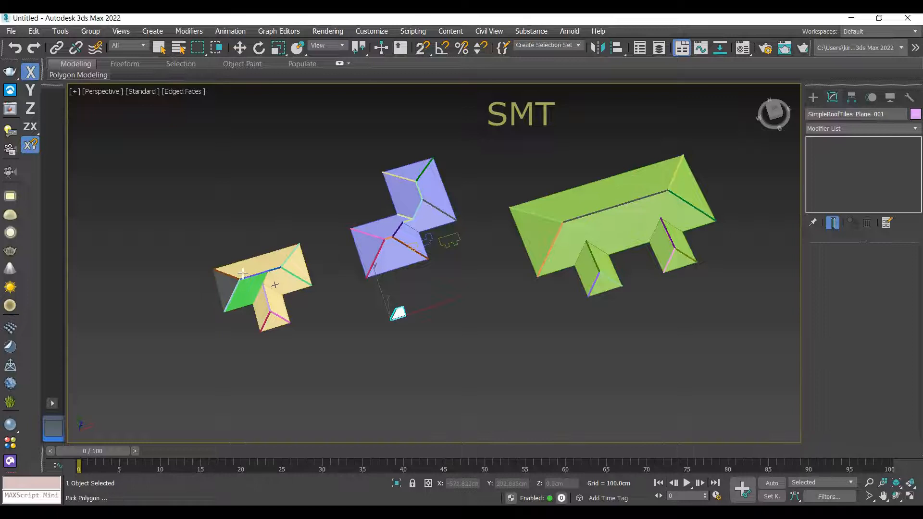
{"action": "left_click", "coordinate": [295, 268]}
{"action": "left_click", "coordinate": [297, 273]}
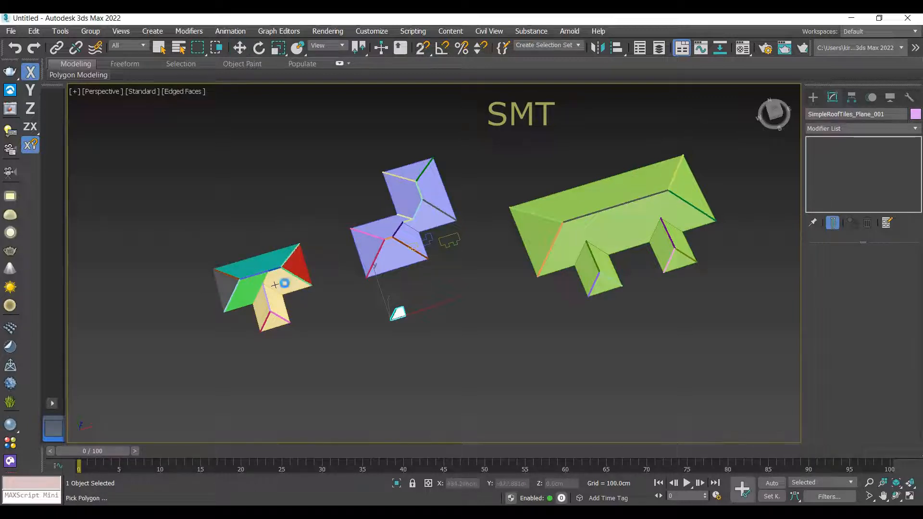
{"action": "left_click", "coordinate": [275, 285]}
{"action": "left_click", "coordinate": [273, 304]}
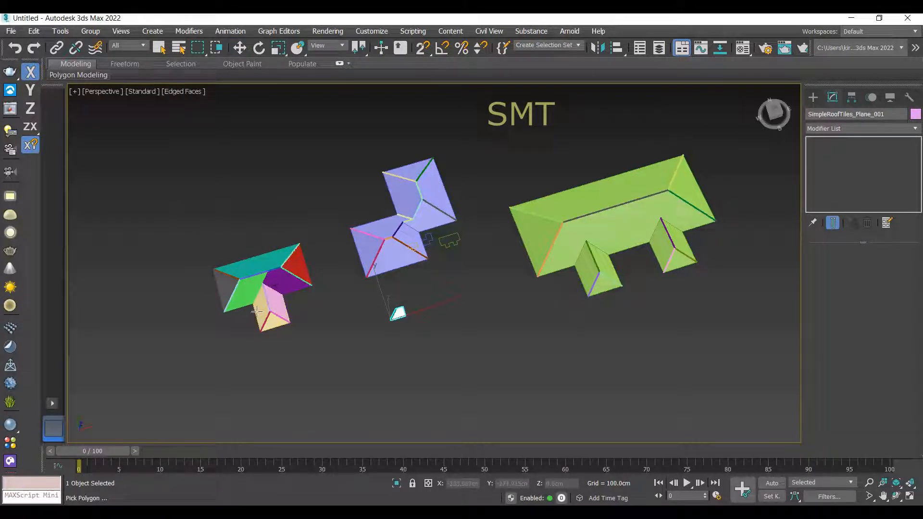
{"action": "left_click", "coordinate": [258, 311]}
{"action": "left_click", "coordinate": [275, 323]}
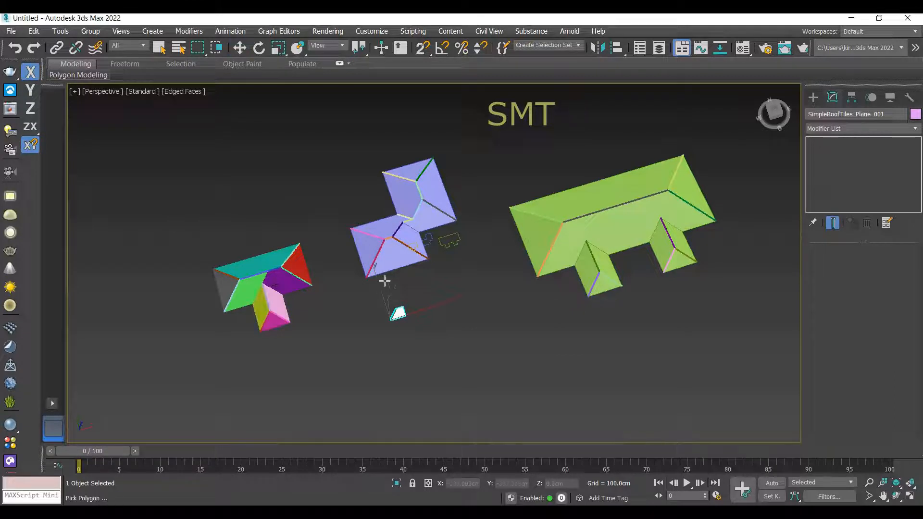
Step: Cover every face of the blue roof with plane tiles, picking the polygons of its front and rear sections
{"action": "left_click", "coordinate": [394, 260]}
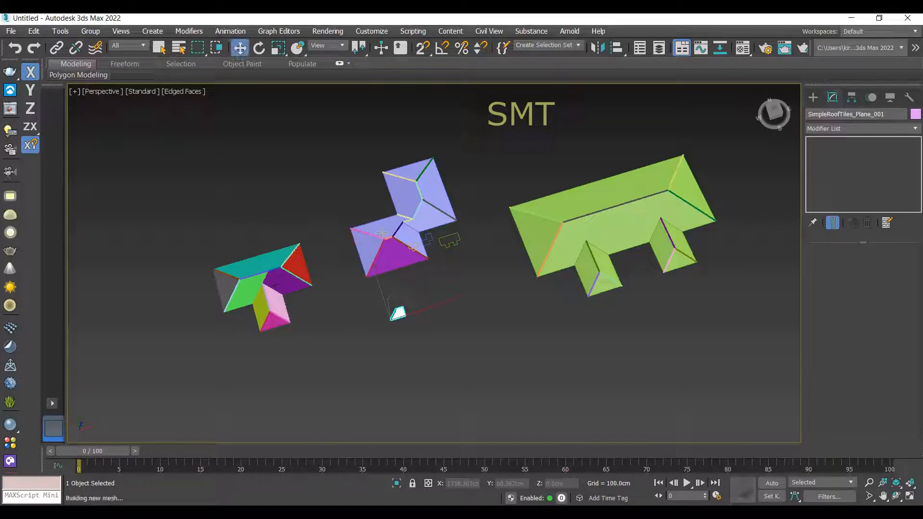
{"action": "left_click", "coordinate": [364, 255]}
{"action": "left_click", "coordinate": [408, 239]}
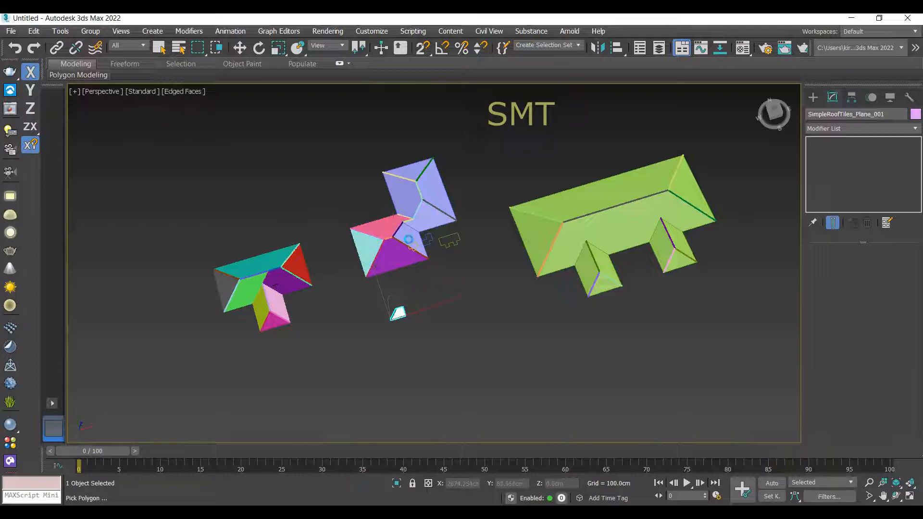
{"action": "left_click", "coordinate": [432, 209]}
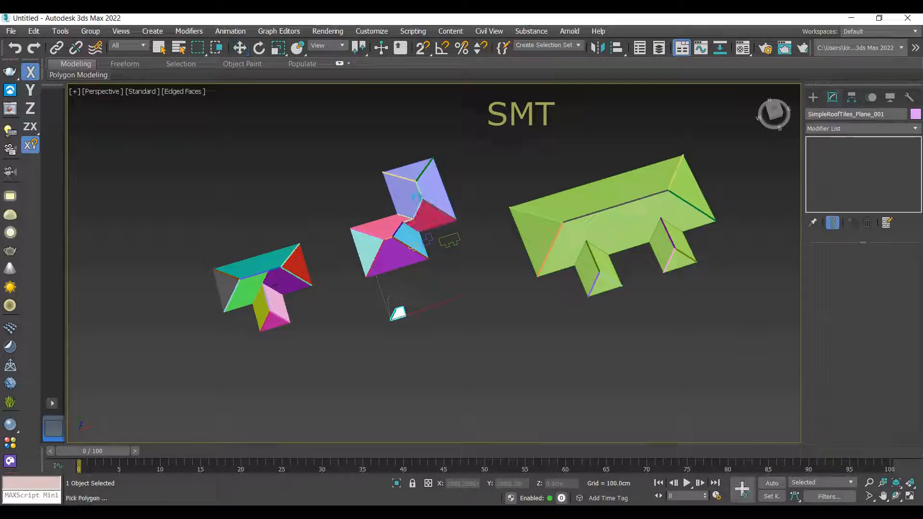
{"action": "left_click", "coordinate": [422, 198]}
{"action": "left_click", "coordinate": [410, 179]}
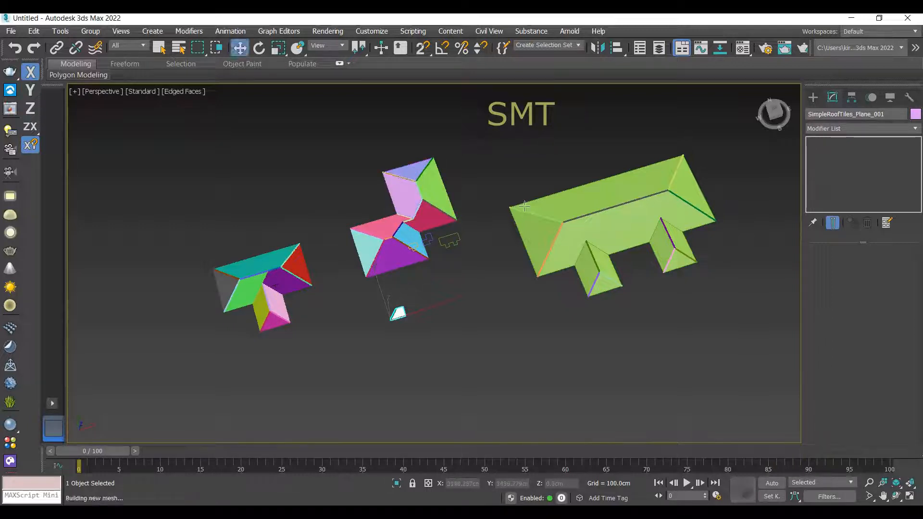
Step: Cover the green roof's main faces and both projecting wings with plane tiles, and examine the tile detail up close
{"action": "left_click", "coordinate": [536, 239]}
{"action": "left_click", "coordinate": [564, 203]}
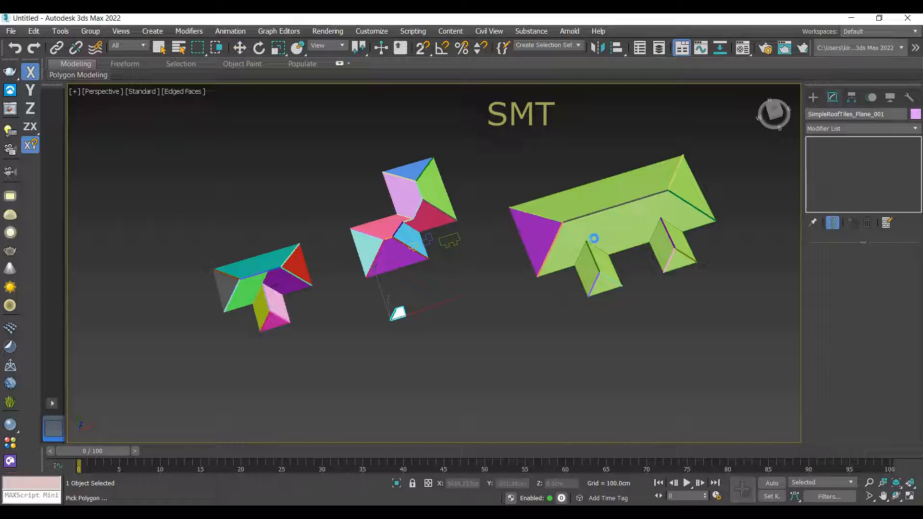
{"action": "left_click", "coordinate": [591, 229]}
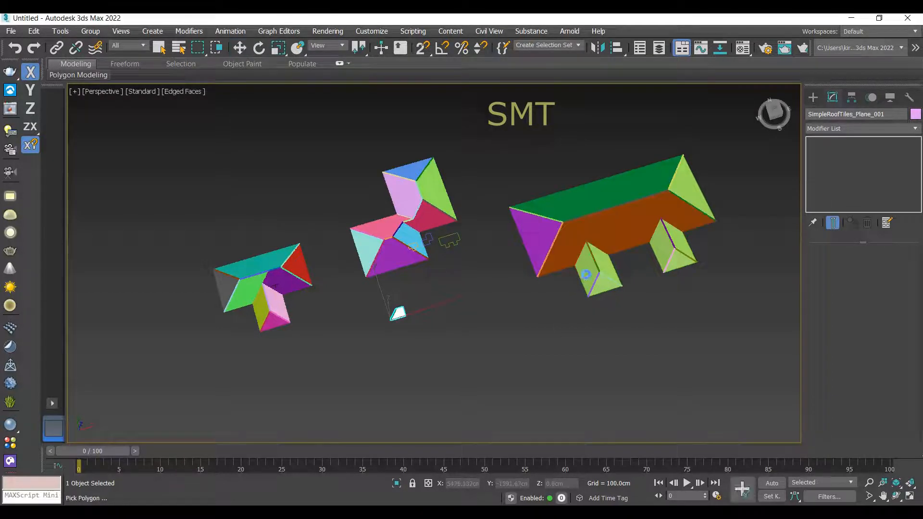
{"action": "left_click", "coordinate": [587, 274]}
{"action": "left_click", "coordinate": [604, 286]}
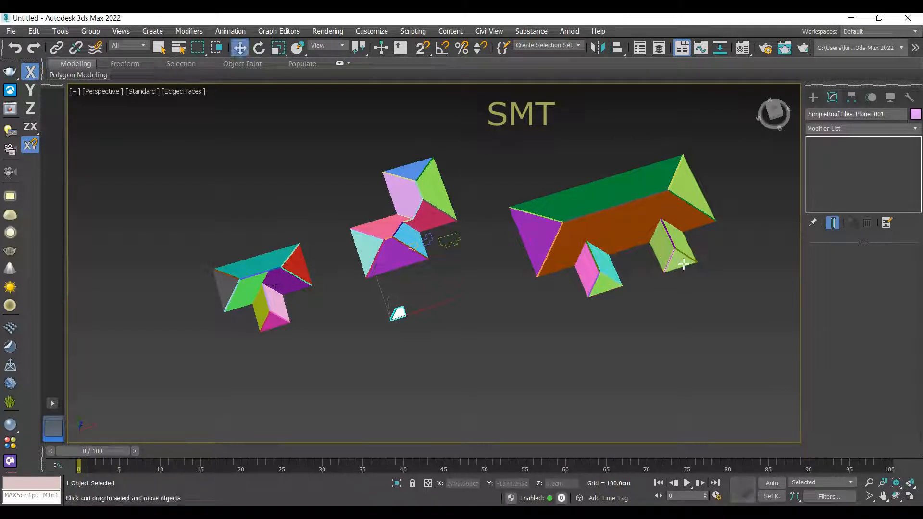
{"action": "left_click", "coordinate": [664, 252]}
{"action": "left_click", "coordinate": [682, 237]}
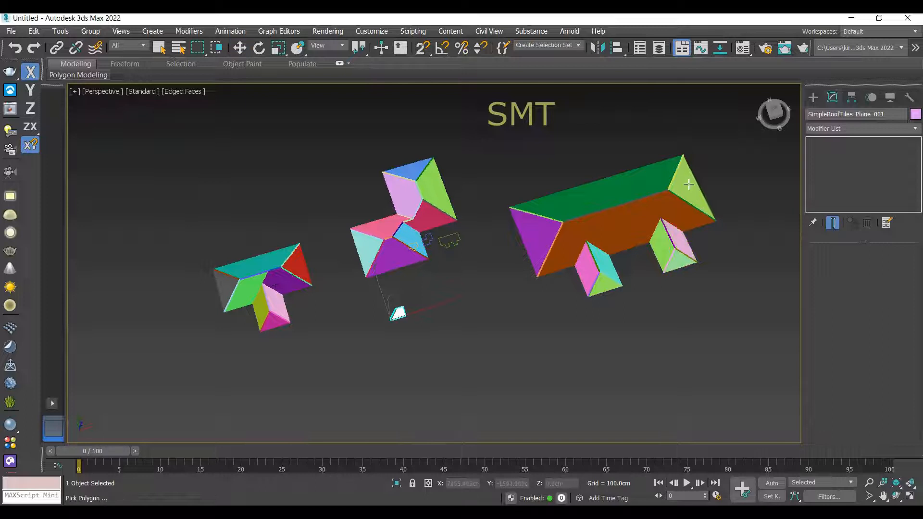
{"action": "left_click", "coordinate": [687, 185]}
{"action": "scroll", "coordinate": [305, 315], "scroll_direction": "up", "scroll_amount": 8}
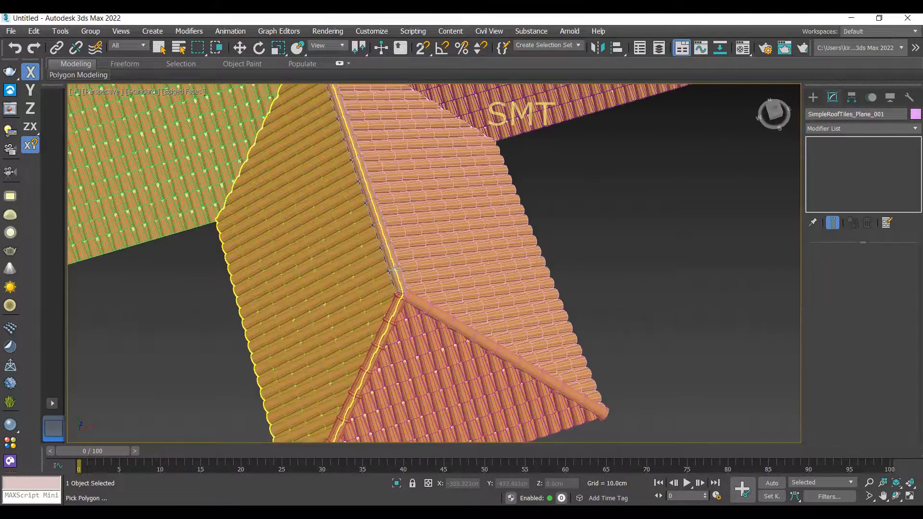
{"action": "scroll", "coordinate": [477, 234], "scroll_direction": "down", "scroll_amount": 8}
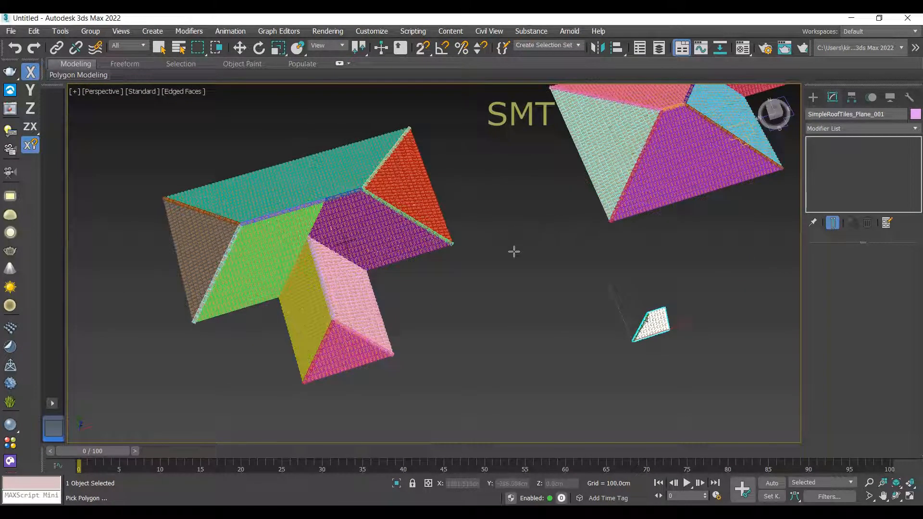
{"action": "scroll", "coordinate": [530, 267], "scroll_direction": "down", "scroll_amount": 3}
{"action": "middle_click_drag", "start_coordinate": [532, 269], "coordinate": [451, 281]}
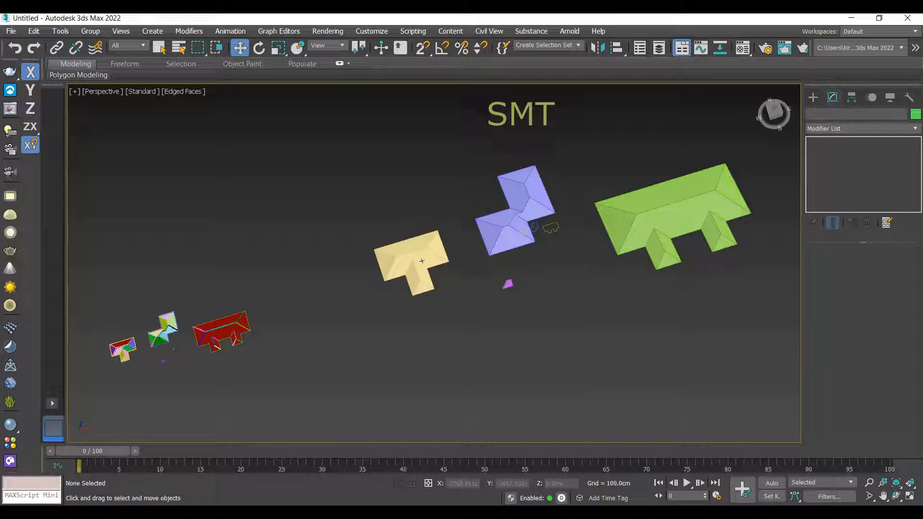
Step: Merge AvizStudioTools_SmartObject_MetalRoofSheets into the scene, auto-renaming the duplicate merged material, and place it beside the untiled yellow roof
{"action": "key", "text": "alt+Tab"}
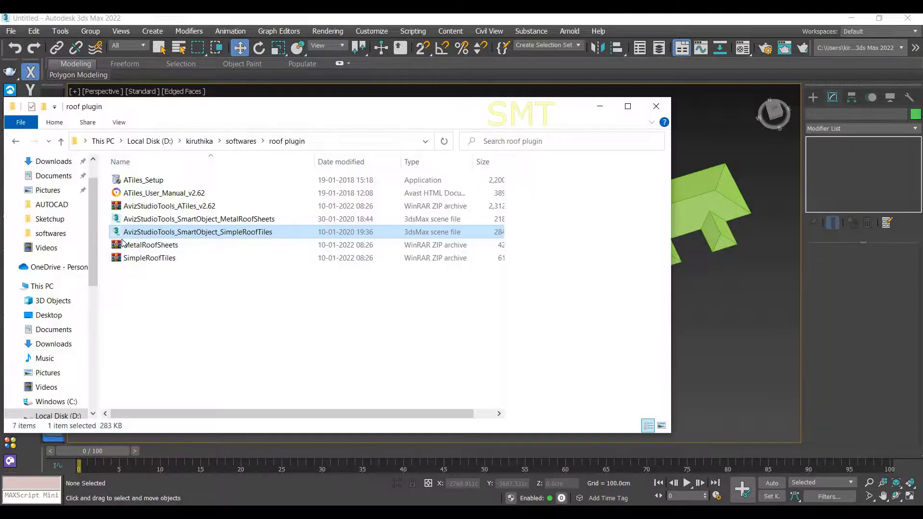
{"action": "left_click_drag", "start_coordinate": [151, 223], "coordinate": [421, 382]}
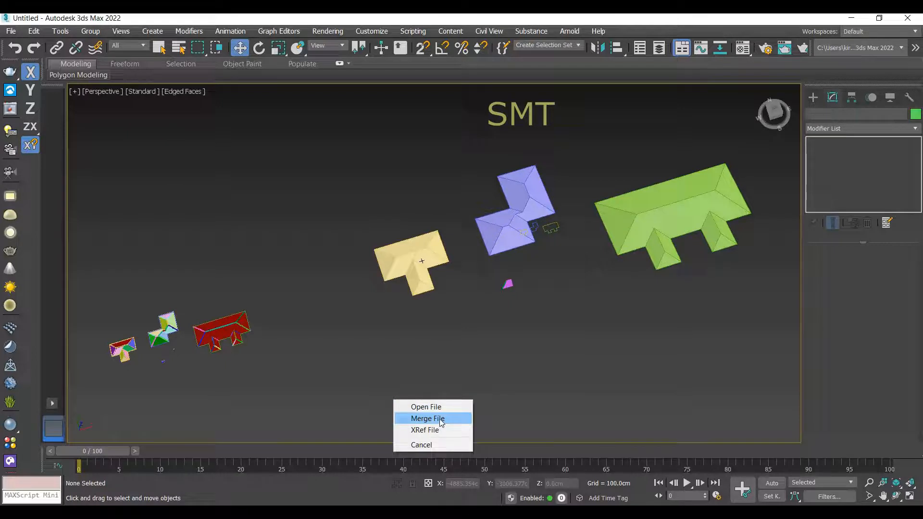
{"action": "left_click", "coordinate": [443, 418]}
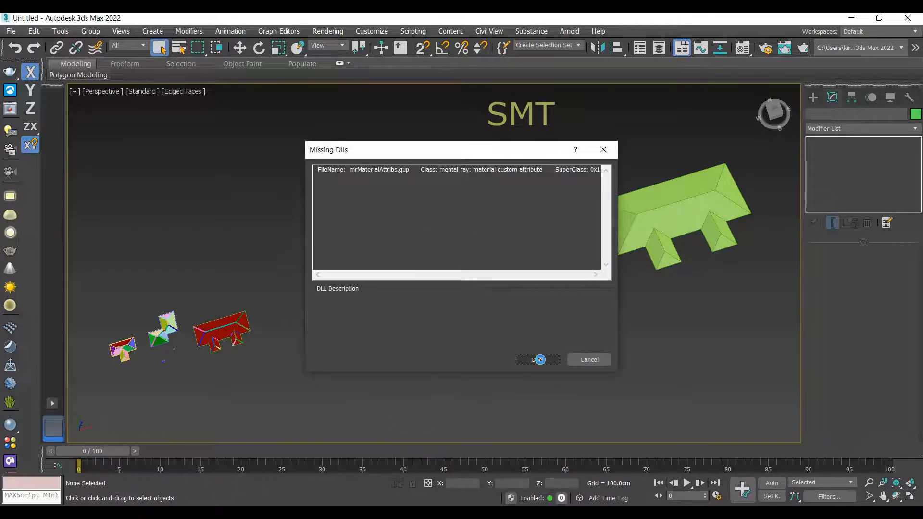
{"action": "left_click", "coordinate": [539, 359]}
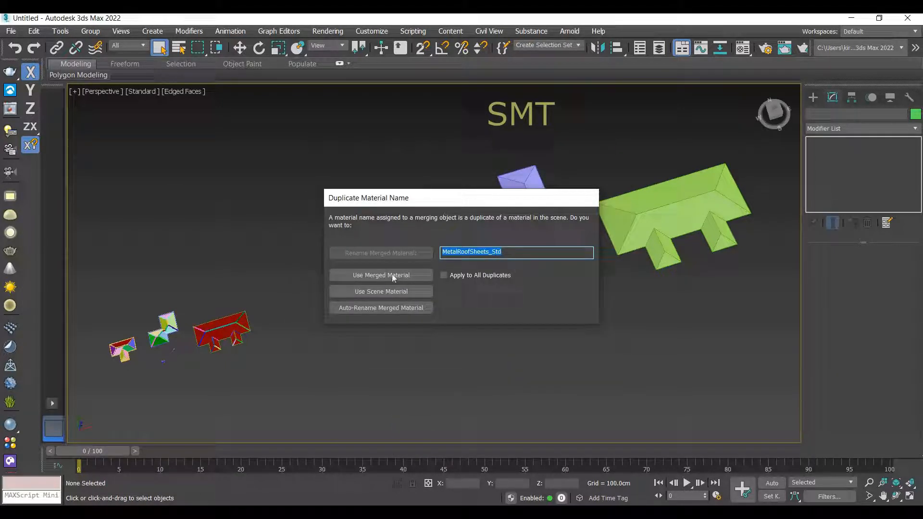
{"action": "left_click", "coordinate": [385, 308]}
{"action": "left_click", "coordinate": [500, 318]}
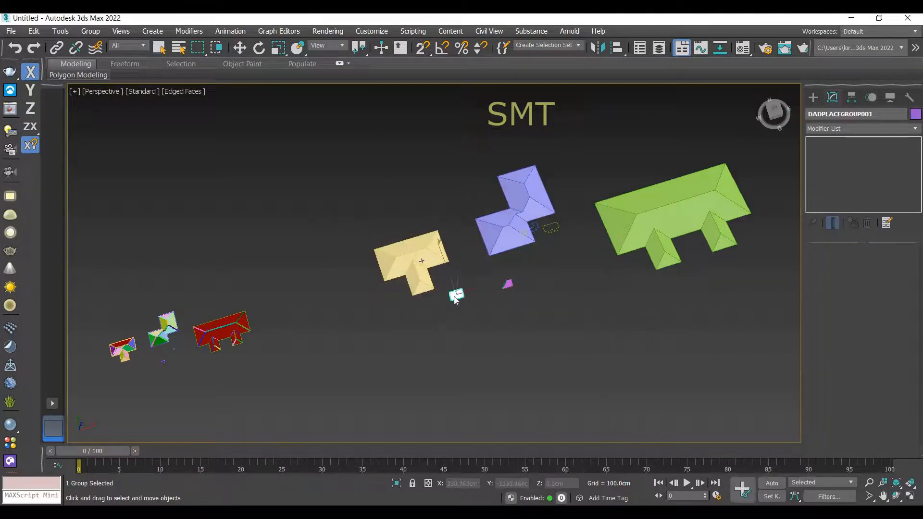
{"action": "left_click", "coordinate": [457, 290]}
Step: Use Build New From Edge on MetalRoofSheets_RidgeHip_001 to add metal caps along the ridge and hips of the yellow roof's projecting wing
{"action": "scroll", "coordinate": [442, 264], "scroll_direction": "up", "scroll_amount": 4}
{"action": "scroll", "coordinate": [570, 371], "scroll_direction": "up", "scroll_amount": 2}
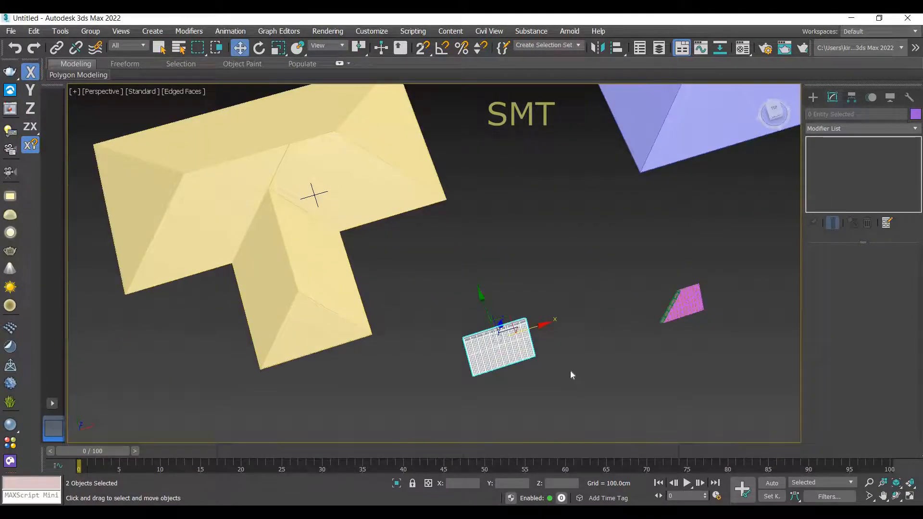
{"action": "left_click", "coordinate": [517, 335]}
{"action": "scroll", "coordinate": [515, 343], "scroll_direction": "up", "scroll_amount": 5}
{"action": "left_click", "coordinate": [454, 313]}
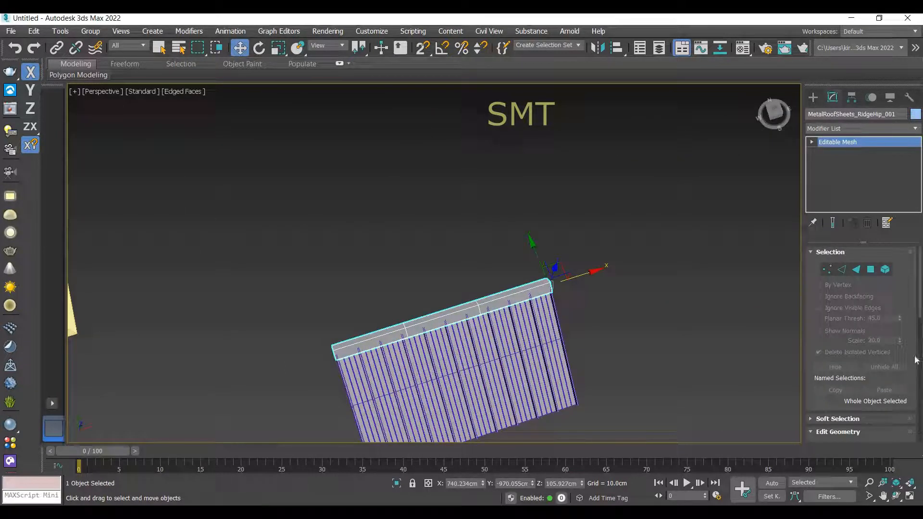
{"action": "scroll", "coordinate": [912, 399], "scroll_direction": "down", "scroll_amount": 10}
{"action": "scroll", "coordinate": [911, 438], "scroll_direction": "down", "scroll_amount": 2}
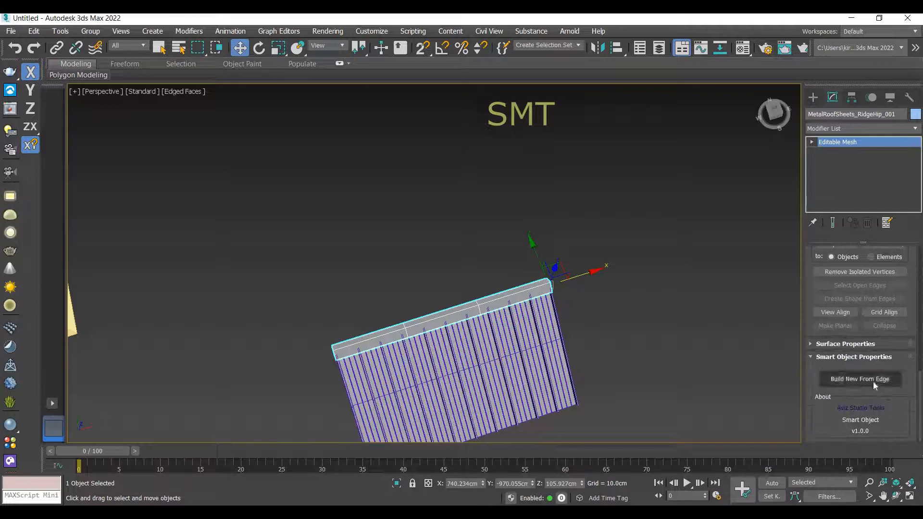
{"action": "left_click", "coordinate": [872, 378]}
{"action": "scroll", "coordinate": [241, 241], "scroll_direction": "down", "scroll_amount": 4}
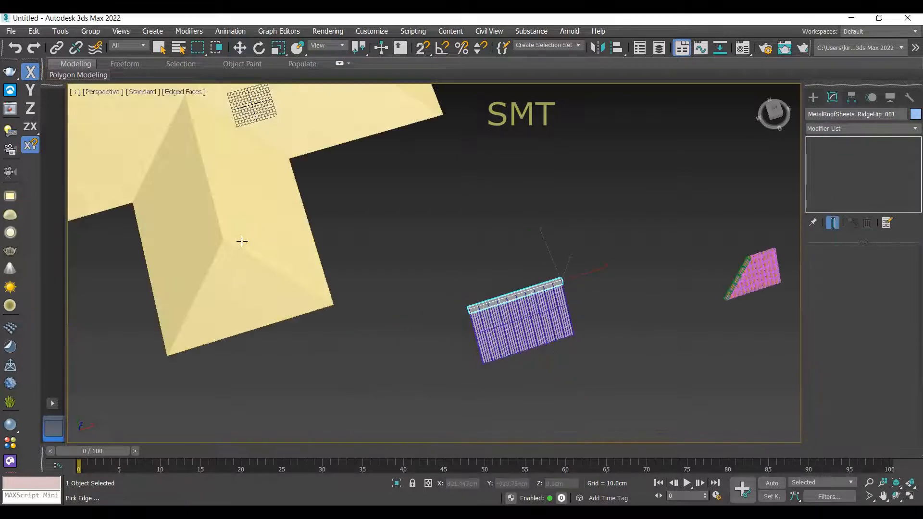
{"action": "left_click", "coordinate": [243, 254]}
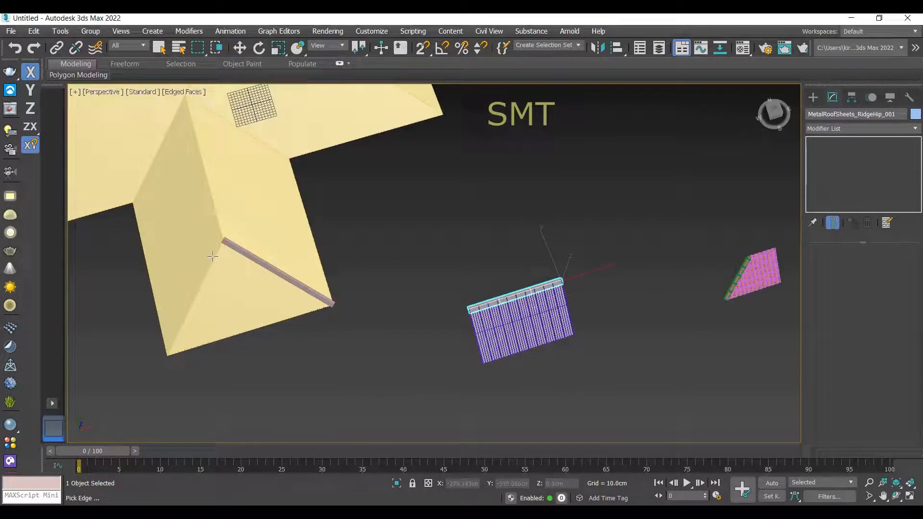
{"action": "left_click", "coordinate": [213, 256]}
{"action": "scroll", "coordinate": [416, 270], "scroll_direction": "down", "scroll_amount": 3}
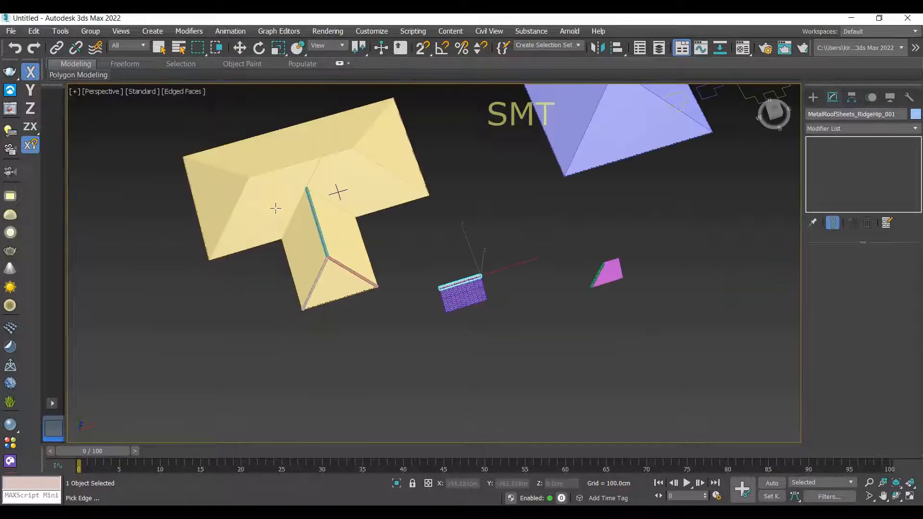
Step: Build metal ridge caps along the main ridge and the end hips of the yellow roof's main section
{"action": "scroll", "coordinate": [202, 198], "scroll_direction": "up", "scroll_amount": 3}
{"action": "left_click", "coordinate": [221, 192]}
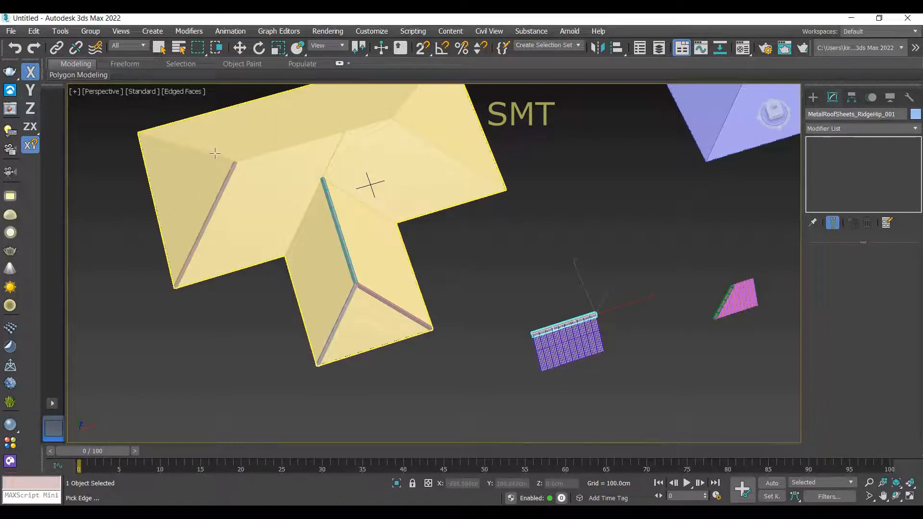
{"action": "left_click", "coordinate": [270, 156]}
{"action": "left_click", "coordinate": [274, 151]}
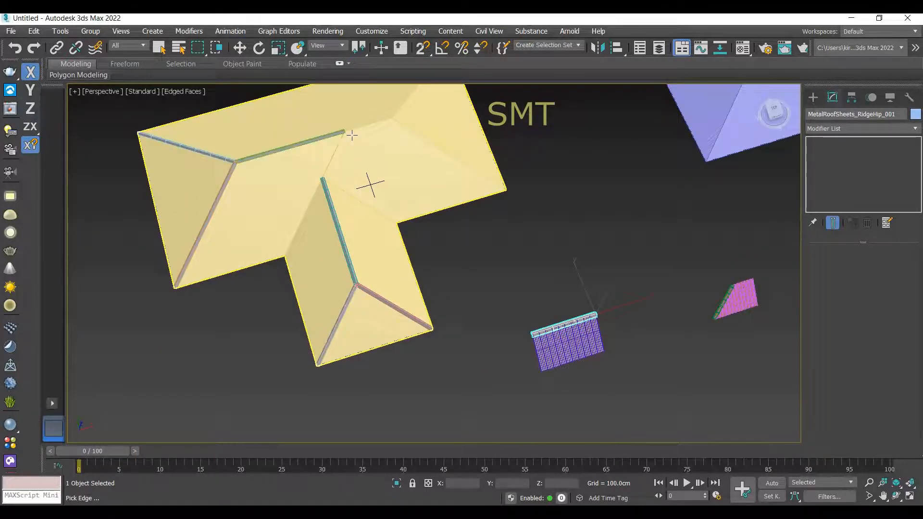
{"action": "left_click", "coordinate": [357, 128]}
{"action": "left_click", "coordinate": [426, 139]}
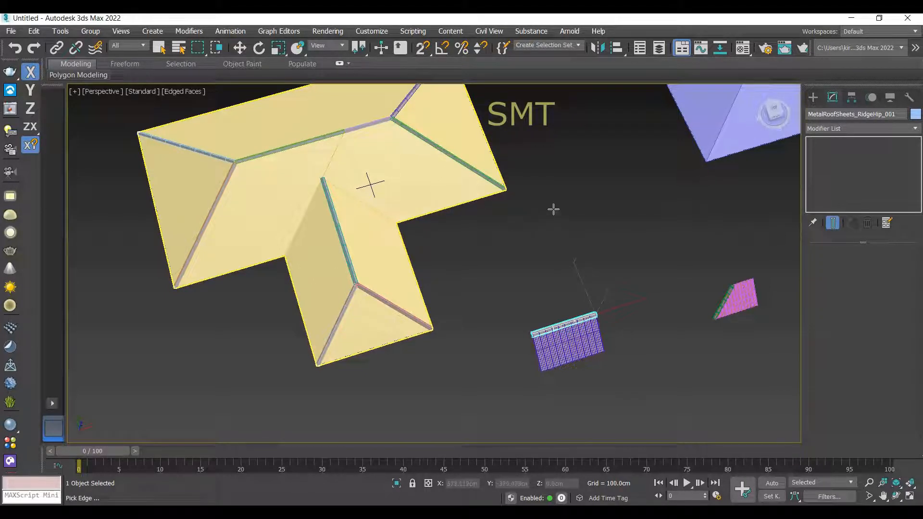
Step: Build metal ridge caps along the hips and ridges of the blue roof's front section
{"action": "scroll", "coordinate": [553, 209], "scroll_direction": "down", "scroll_amount": 2}
{"action": "middle_click_drag", "start_coordinate": [553, 210], "coordinate": [427, 258]}
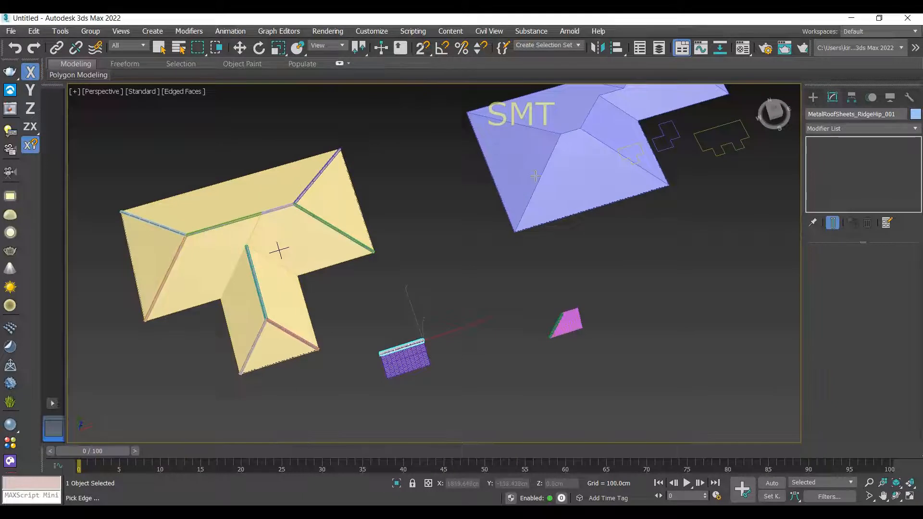
{"action": "left_click", "coordinate": [539, 176]}
{"action": "left_click", "coordinate": [531, 128]}
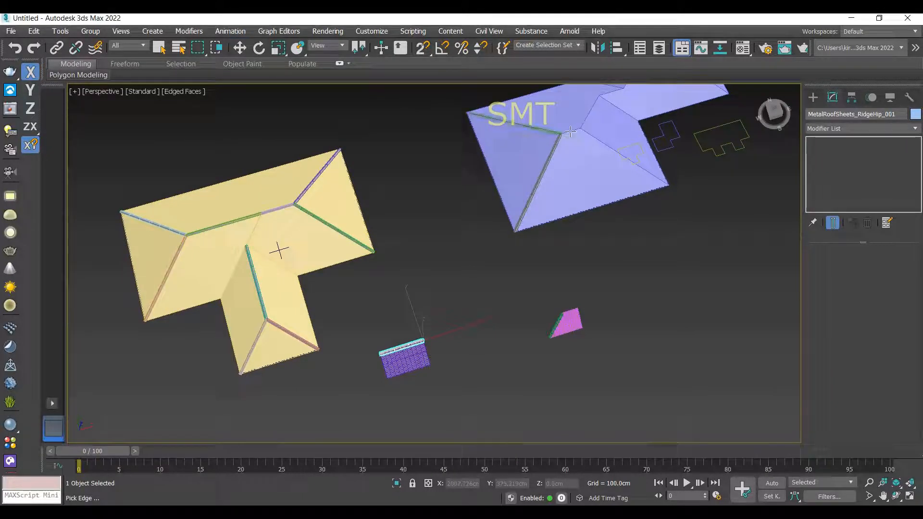
{"action": "left_click", "coordinate": [599, 139]}
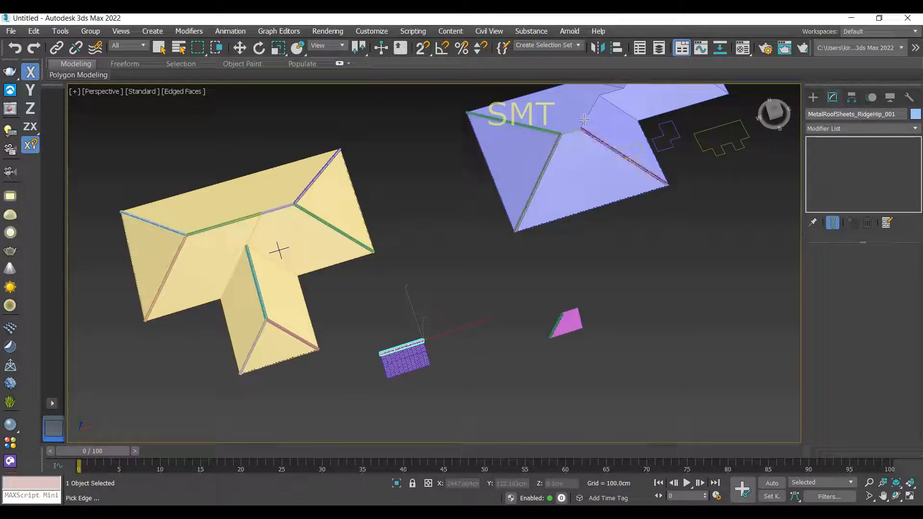
{"action": "middle_click_drag", "start_coordinate": [575, 334], "coordinate": [498, 427]}
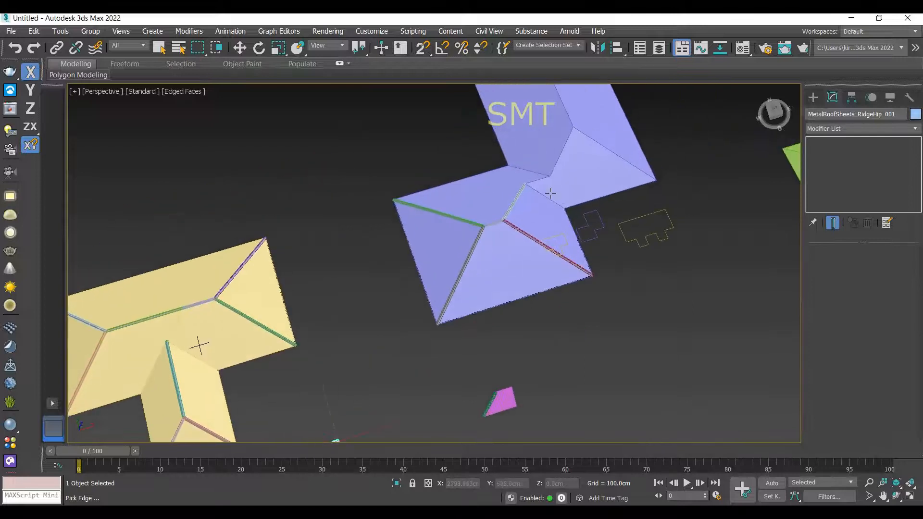
Step: Build metal ridge caps along the blue roof's connecting ridge and the ridges and hips of its rear section
{"action": "scroll", "coordinate": [551, 193], "scroll_direction": "up", "scroll_amount": 4}
{"action": "left_click", "coordinate": [535, 192]}
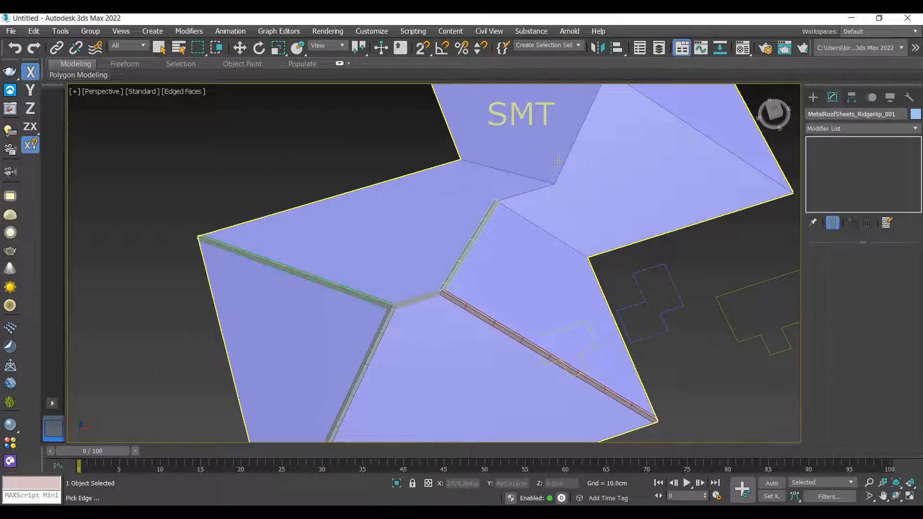
{"action": "scroll", "coordinate": [657, 168], "scroll_direction": "down", "scroll_amount": 4}
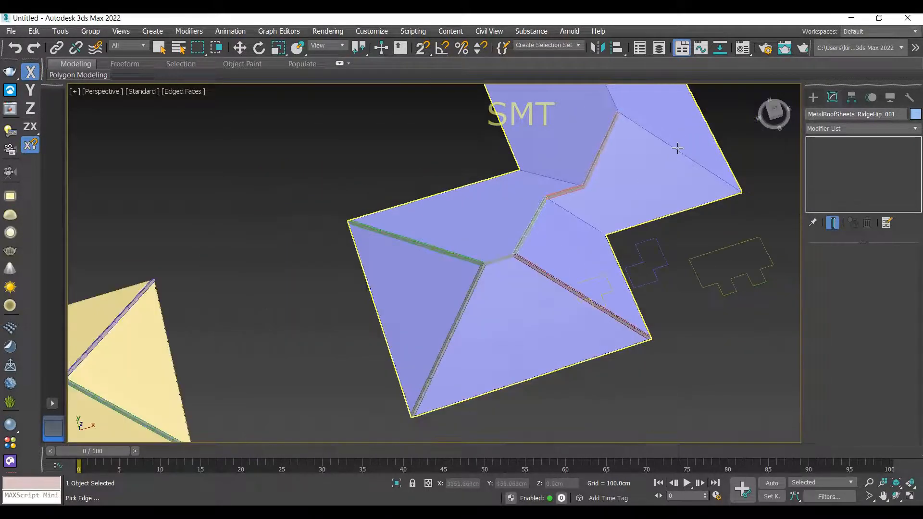
{"action": "left_click", "coordinate": [675, 148]}
{"action": "scroll", "coordinate": [637, 197], "scroll_direction": "down", "scroll_amount": 3}
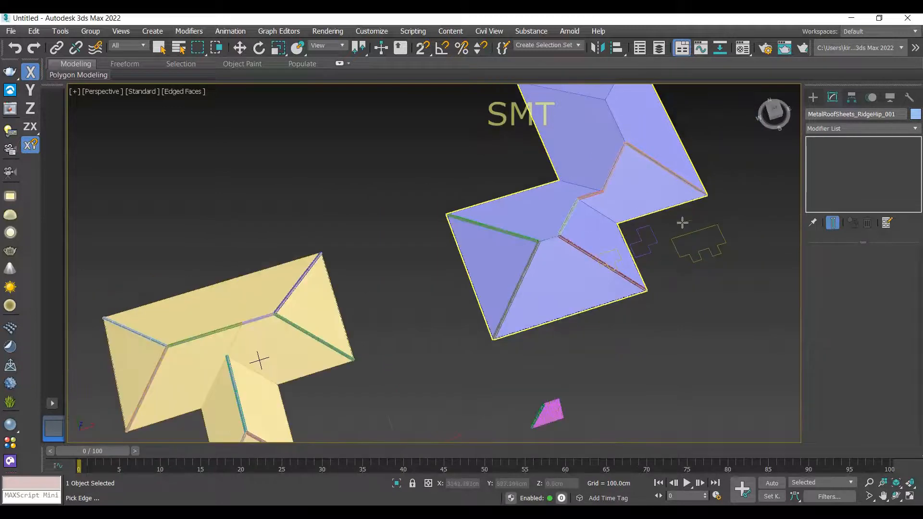
{"action": "middle_click_drag", "start_coordinate": [639, 342], "coordinate": [587, 253], "text": "alt"}
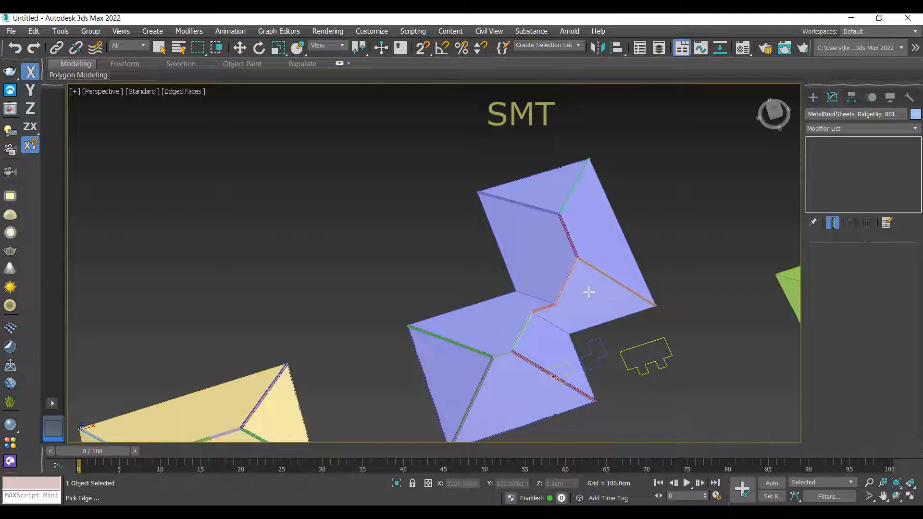
Step: Build metal ridge caps along the green roof's main ridge, its hips and both projecting wings
{"action": "scroll", "coordinate": [663, 323], "scroll_direction": "down", "scroll_amount": 3}
{"action": "middle_click_drag", "start_coordinate": [547, 279], "coordinate": [449, 216]}
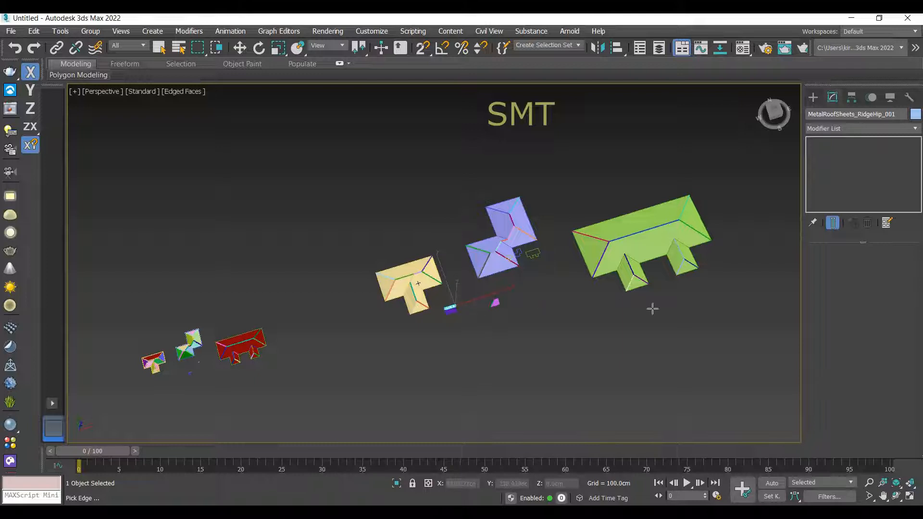
{"action": "scroll", "coordinate": [468, 302], "scroll_direction": "up", "scroll_amount": 5}
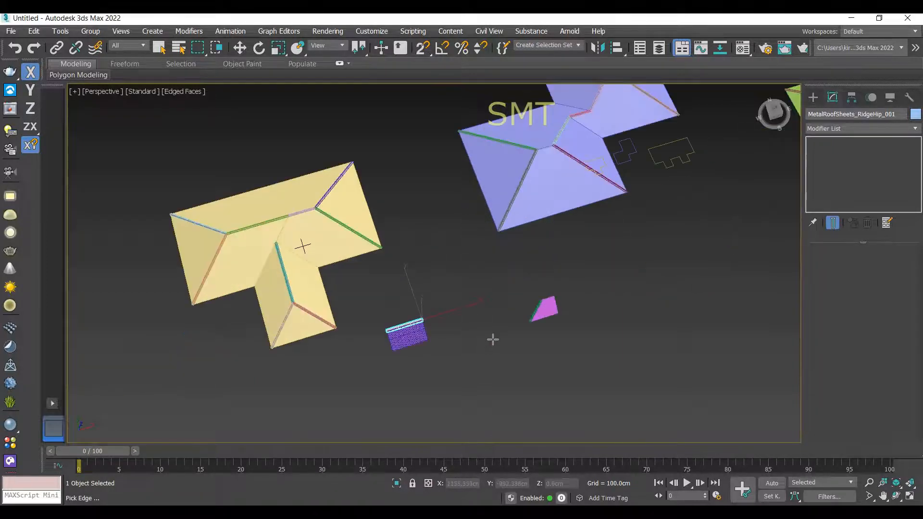
Step: Build metal roof sheets from the MetalRoofSheets_Plane_001 smart object on the faces of the yellow roof's main section and front wing
{"action": "right_click", "coordinate": [492, 339]}
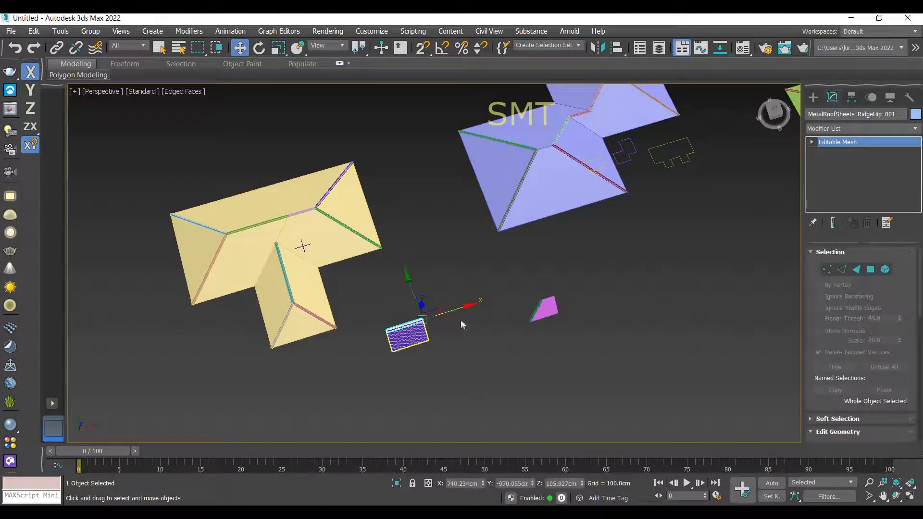
{"action": "left_click", "coordinate": [432, 338]}
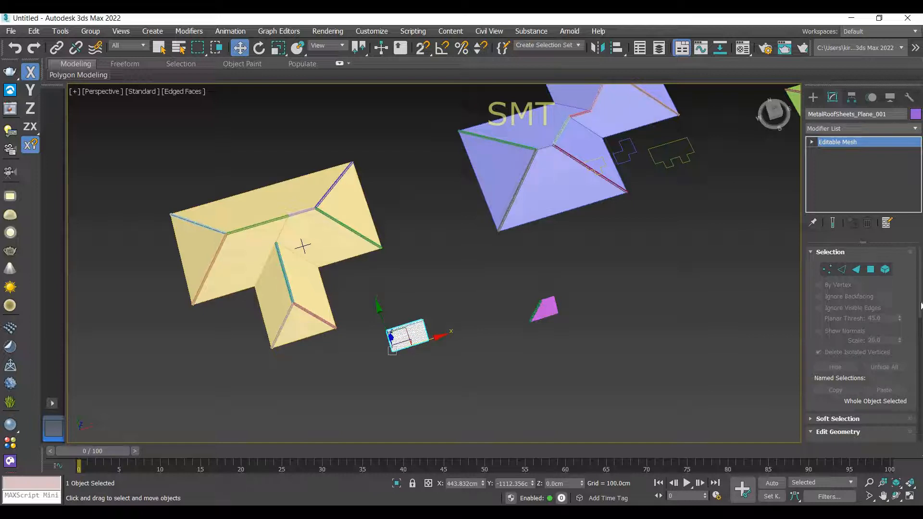
{"action": "left_click_drag", "start_coordinate": [920, 302], "coordinate": [899, 437]}
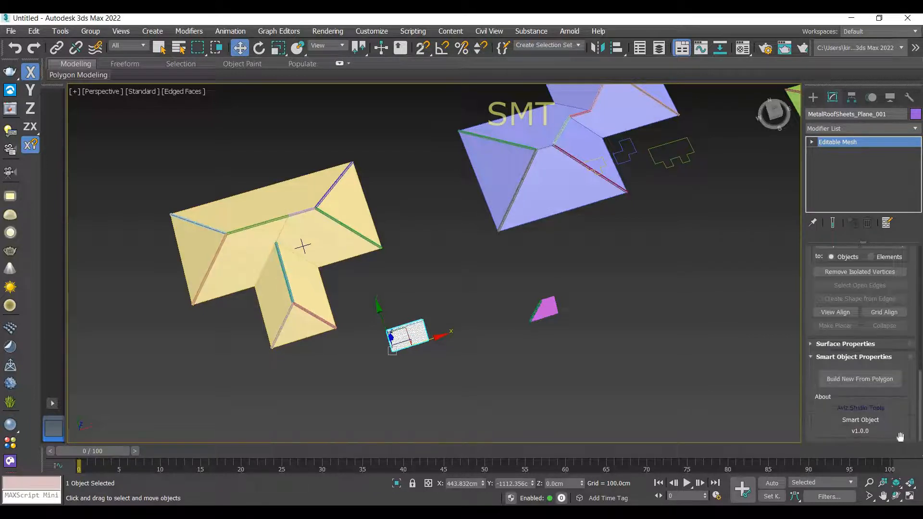
{"action": "left_click", "coordinate": [875, 381]}
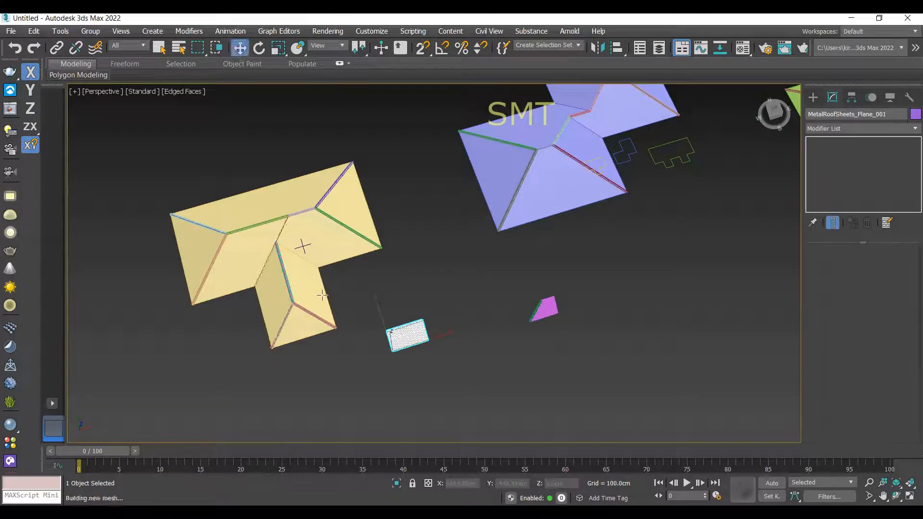
{"action": "left_click", "coordinate": [194, 260]}
{"action": "left_click", "coordinate": [233, 216]}
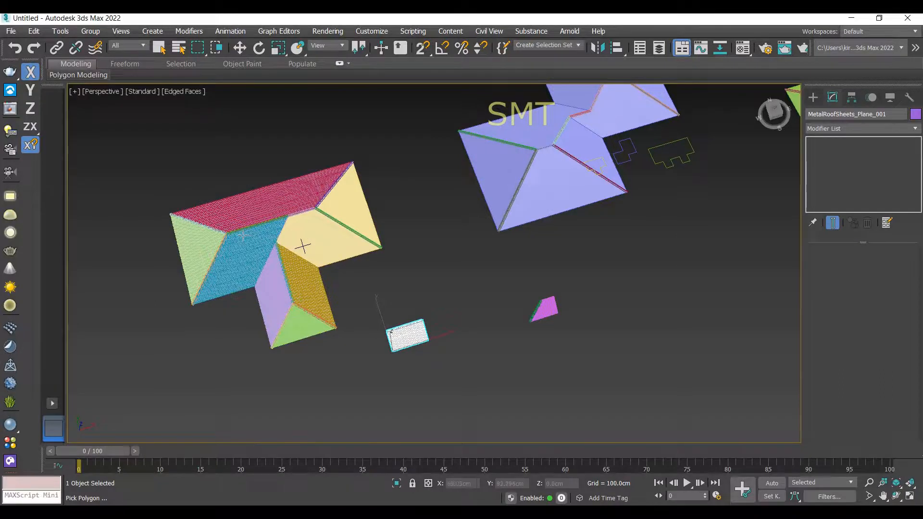
{"action": "left_click", "coordinate": [302, 246]}
{"action": "scroll", "coordinate": [232, 246], "scroll_direction": "up", "scroll_amount": 8}
{"action": "scroll", "coordinate": [362, 246], "scroll_direction": "down", "scroll_amount": 6}
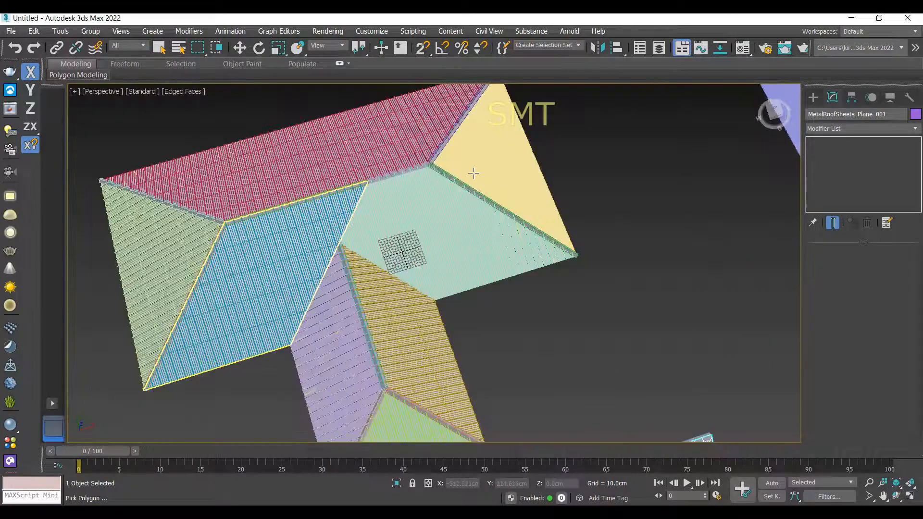
Step: Build metal roof sheets on the faces of the blue roof's front and rear sections
{"action": "scroll", "coordinate": [614, 243], "scroll_direction": "down", "scroll_amount": 5}
{"action": "middle_click_drag", "start_coordinate": [562, 261], "coordinate": [391, 292]}
{"action": "left_click", "coordinate": [531, 226]}
{"action": "left_click", "coordinate": [536, 191]}
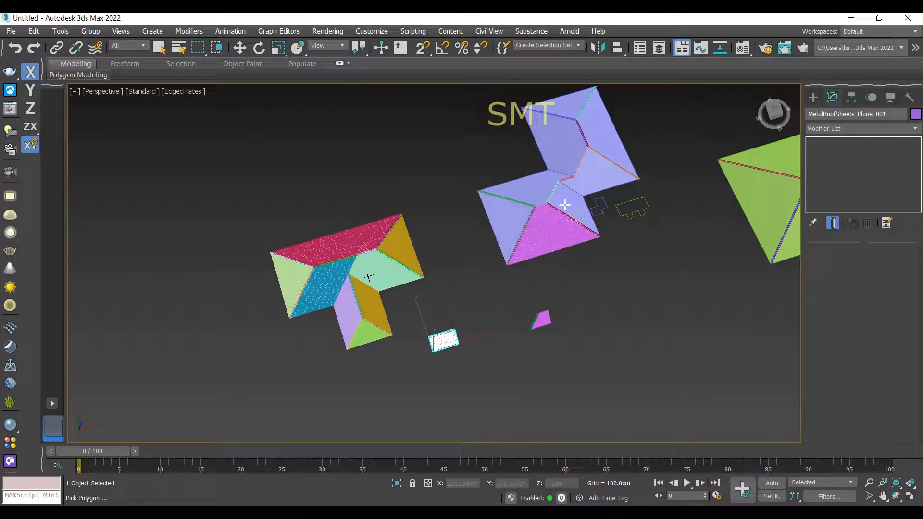
{"action": "left_click", "coordinate": [565, 144]}
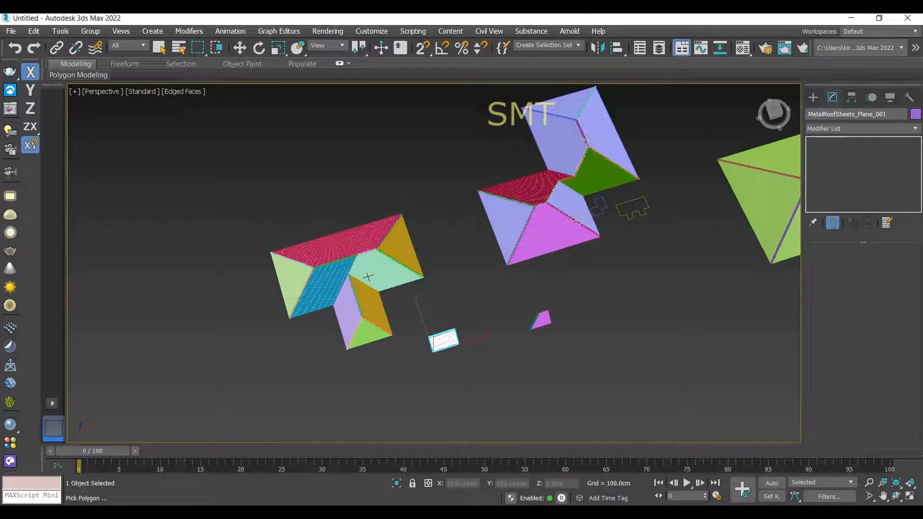
{"action": "left_click", "coordinate": [601, 135]}
{"action": "left_click", "coordinate": [569, 105]}
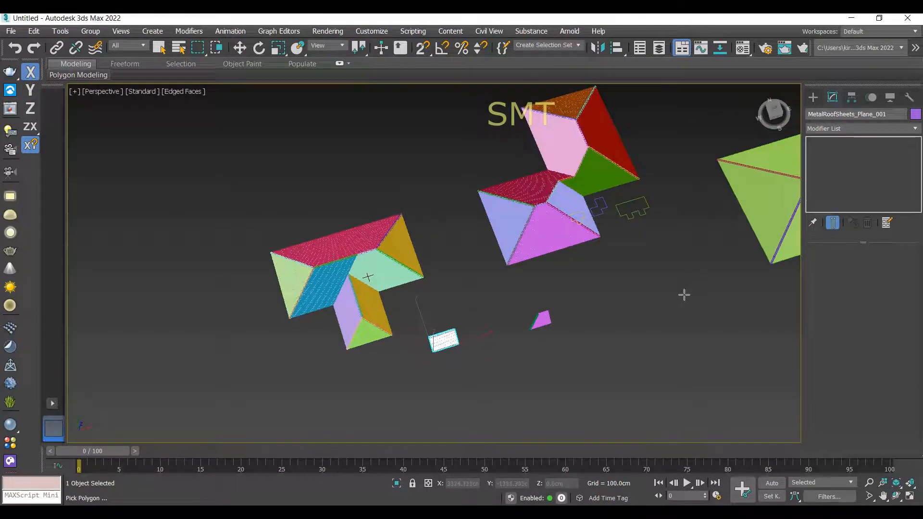
Step: Build metal roof sheets on the long slopes and both hip ends of the green roof's main section
{"action": "scroll", "coordinate": [684, 295], "scroll_direction": "down", "scroll_amount": 4}
{"action": "key", "text": "z"}
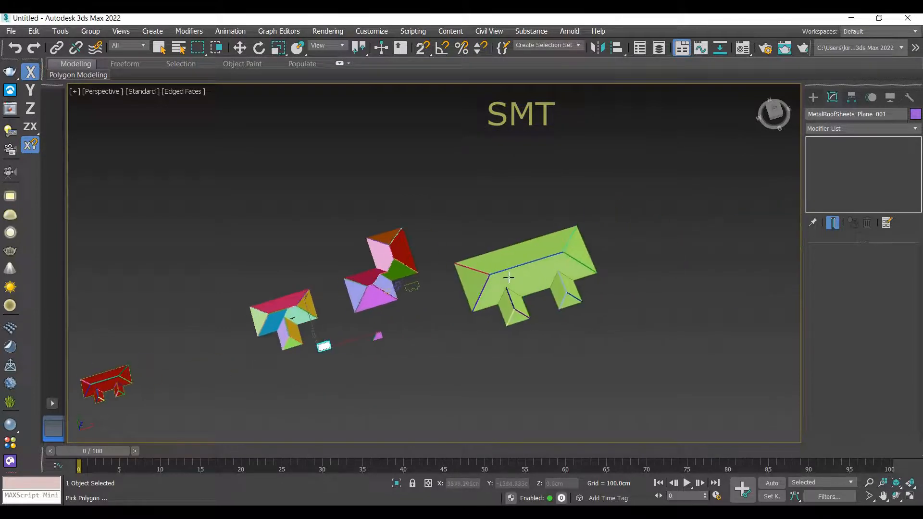
{"action": "scroll", "coordinate": [465, 310], "scroll_direction": "down", "scroll_amount": 3}
{"action": "left_click", "coordinate": [423, 308]}
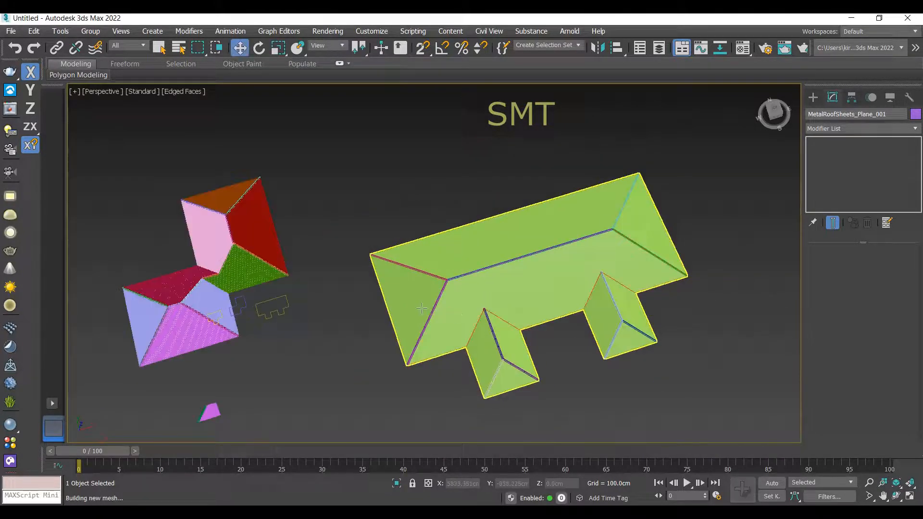
{"action": "left_click", "coordinate": [627, 226]}
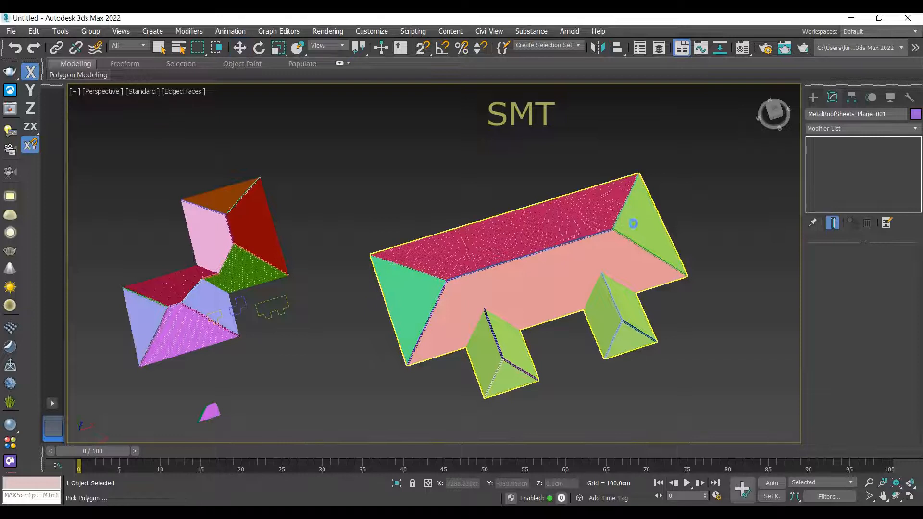
Step: Build metal roof sheets on the side slopes and hip ends of the green roof's two projecting wings
{"action": "left_click", "coordinate": [622, 309]}
{"action": "left_click", "coordinate": [611, 324]}
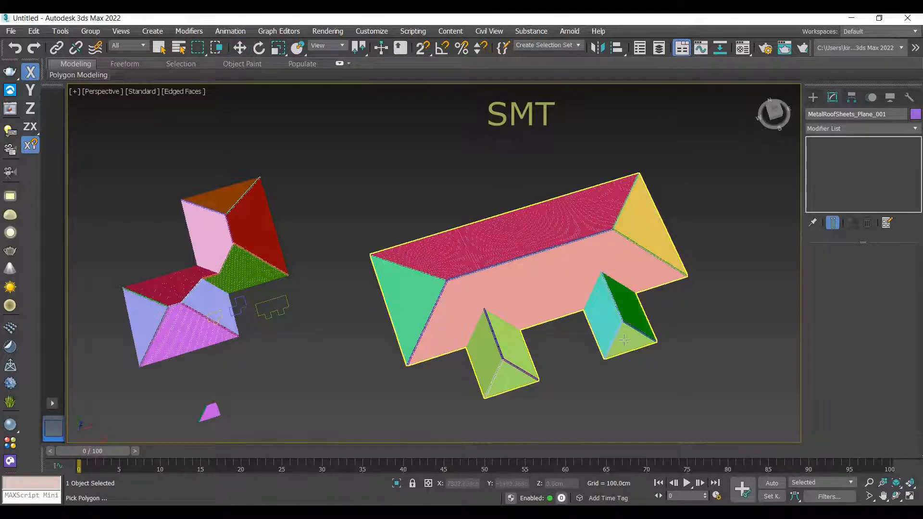
{"action": "left_click", "coordinate": [624, 342]}
{"action": "left_click", "coordinate": [513, 377]}
{"action": "left_click", "coordinate": [517, 356]}
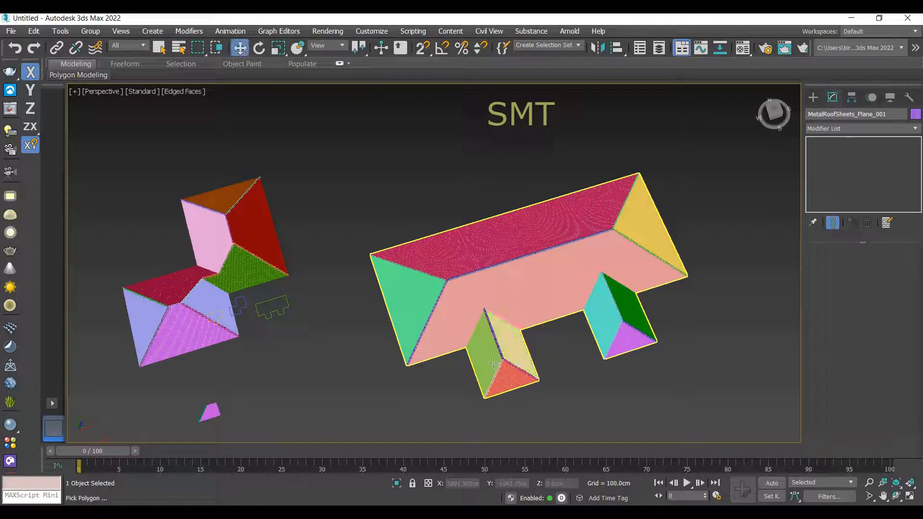
{"action": "left_click", "coordinate": [478, 365]}
Step: Examine how the metal sheets meet the ridge caps on the front wing of the first sheeted roof
{"action": "scroll", "coordinate": [452, 349], "scroll_direction": "down", "scroll_amount": 5}
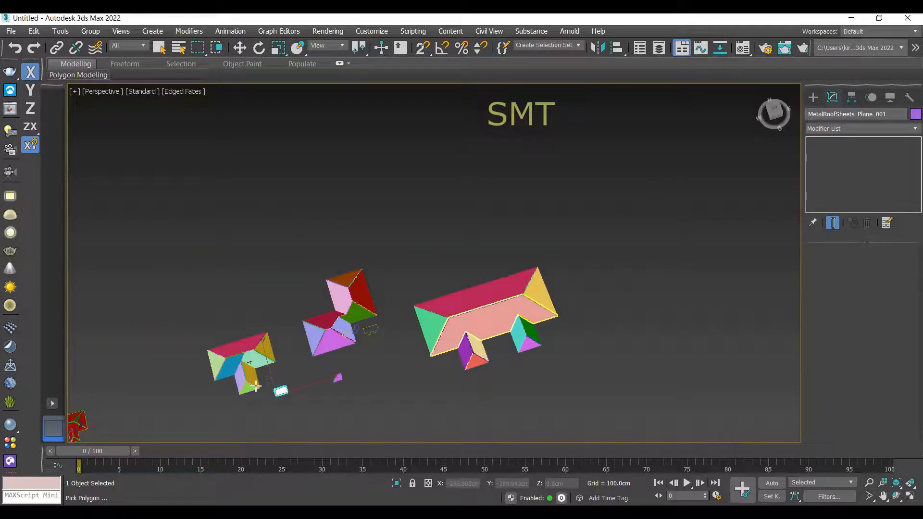
{"action": "scroll", "coordinate": [244, 379], "scroll_direction": "up", "scroll_amount": 6}
{"action": "scroll", "coordinate": [296, 363], "scroll_direction": "down", "scroll_amount": 3}
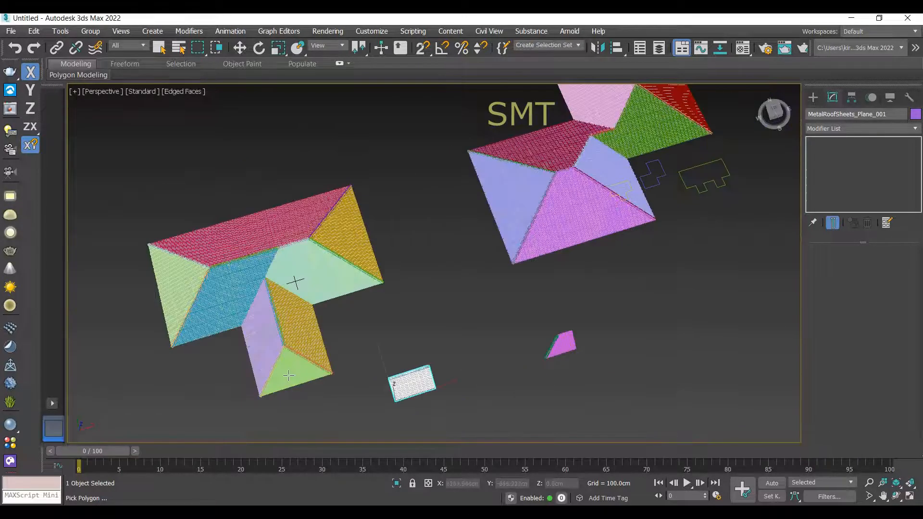
{"action": "scroll", "coordinate": [283, 361], "scroll_direction": "up", "scroll_amount": 6}
{"action": "scroll", "coordinate": [283, 361], "scroll_direction": "up", "scroll_amount": 2}
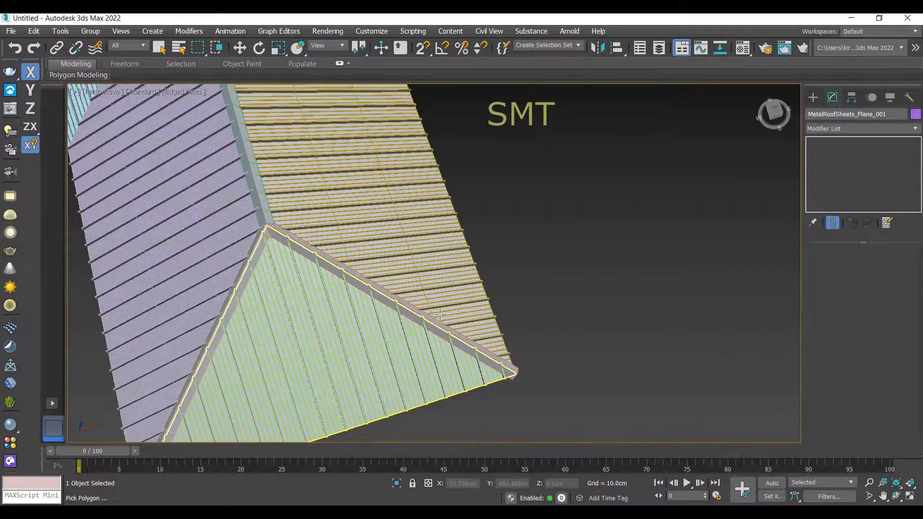
{"action": "scroll", "coordinate": [440, 314], "scroll_direction": "down", "scroll_amount": 3}
{"action": "scroll", "coordinate": [439, 314], "scroll_direction": "down", "scroll_amount": 3}
{"action": "scroll", "coordinate": [697, 295], "scroll_direction": "down", "scroll_amount": 3}
{"action": "scroll", "coordinate": [503, 302], "scroll_direction": "up", "scroll_amount": 2}
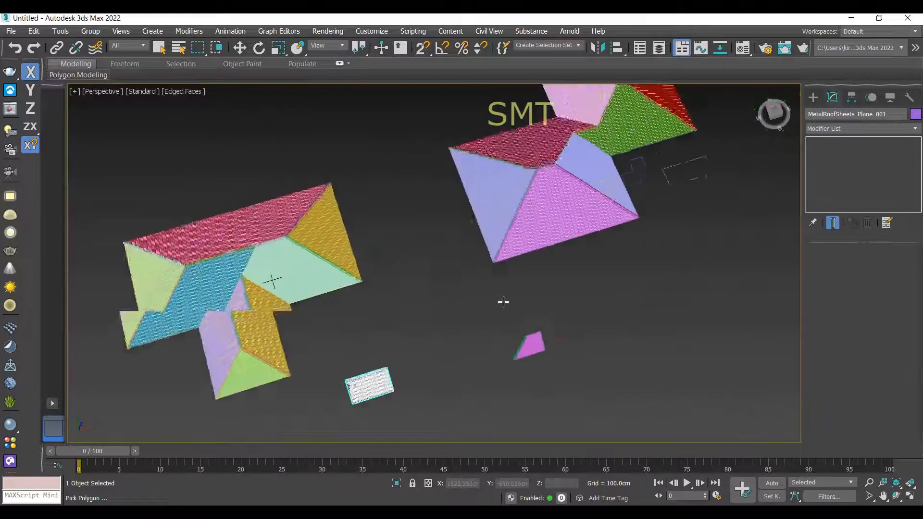
{"action": "scroll", "coordinate": [504, 302], "scroll_direction": "down", "scroll_amount": 2}
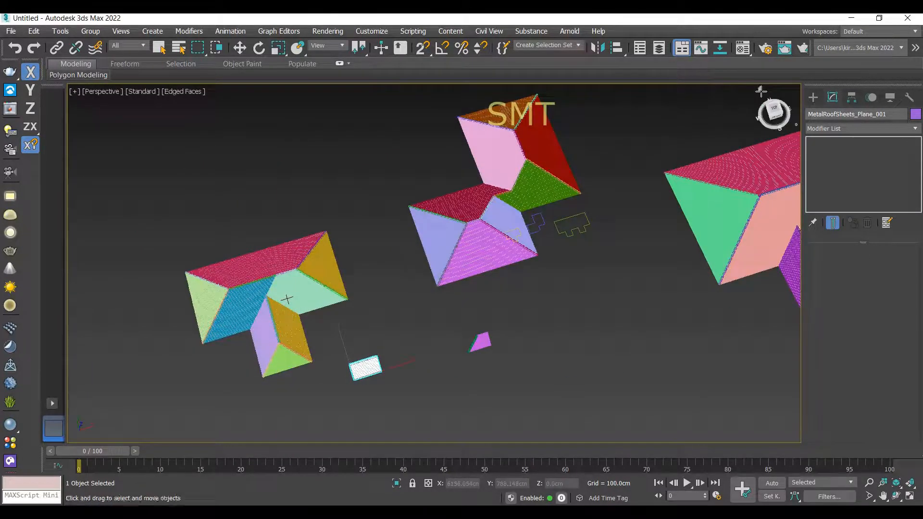
Step: Inspect the metal-sheeted roofs and the tiled roofs from a lower viewing angle, up close and as a whole
{"action": "scroll", "coordinate": [565, 262], "scroll_direction": "up", "scroll_amount": 10}
{"action": "scroll", "coordinate": [566, 262], "scroll_direction": "down", "scroll_amount": 10}
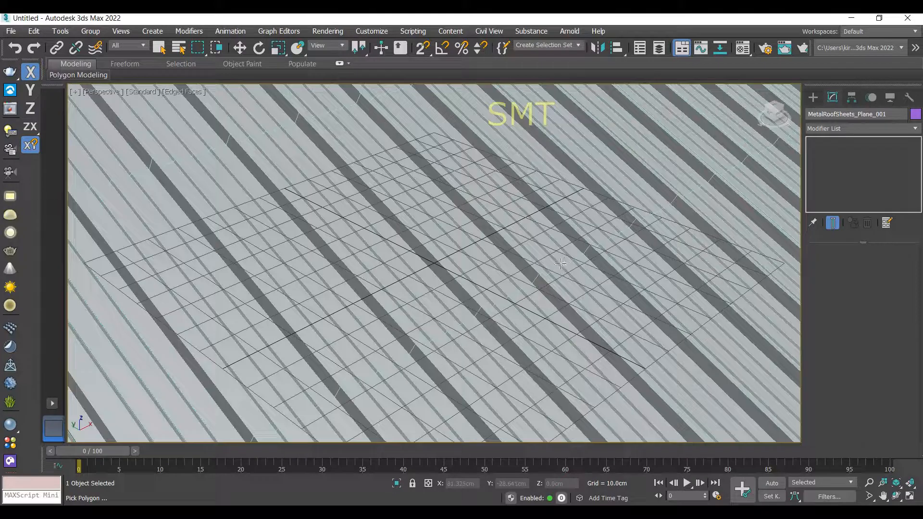
{"action": "middle_click_drag", "start_coordinate": [633, 231], "coordinate": [542, 130]}
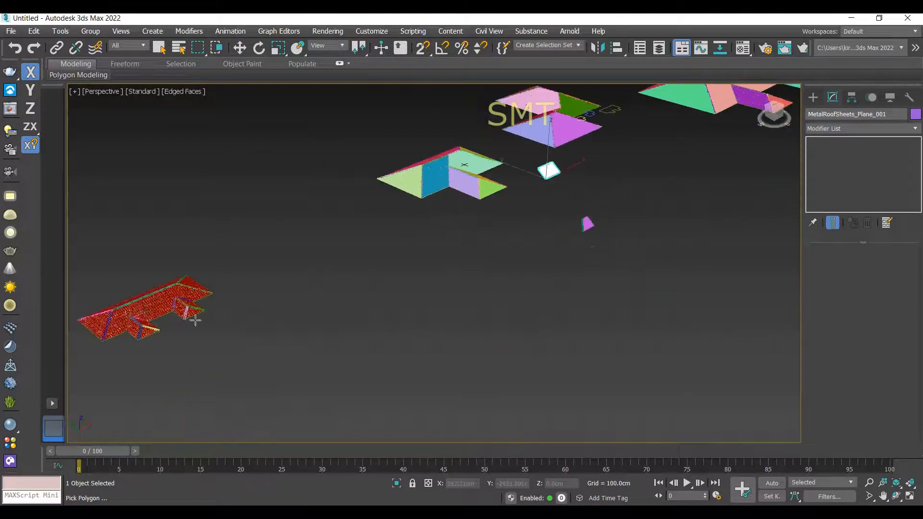
{"action": "scroll", "coordinate": [144, 312], "scroll_direction": "up", "scroll_amount": 8}
{"action": "scroll", "coordinate": [534, 217], "scroll_direction": "down", "scroll_amount": 10}
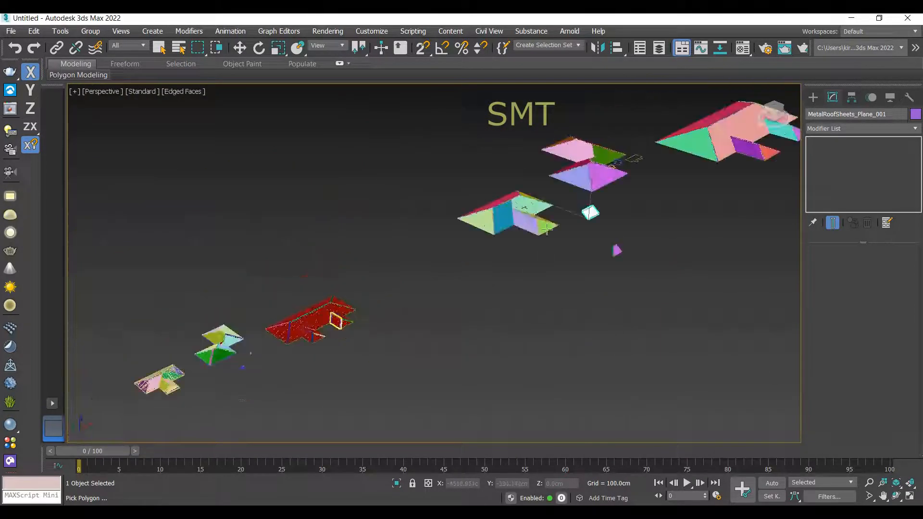
{"action": "scroll", "coordinate": [535, 217], "scroll_direction": "up", "scroll_amount": 10}
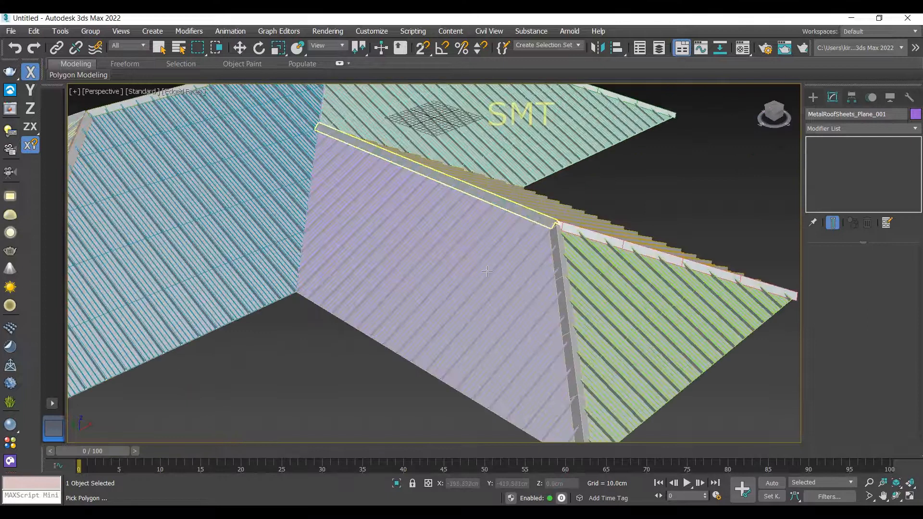
{"action": "scroll", "coordinate": [487, 271], "scroll_direction": "down", "scroll_amount": 12}
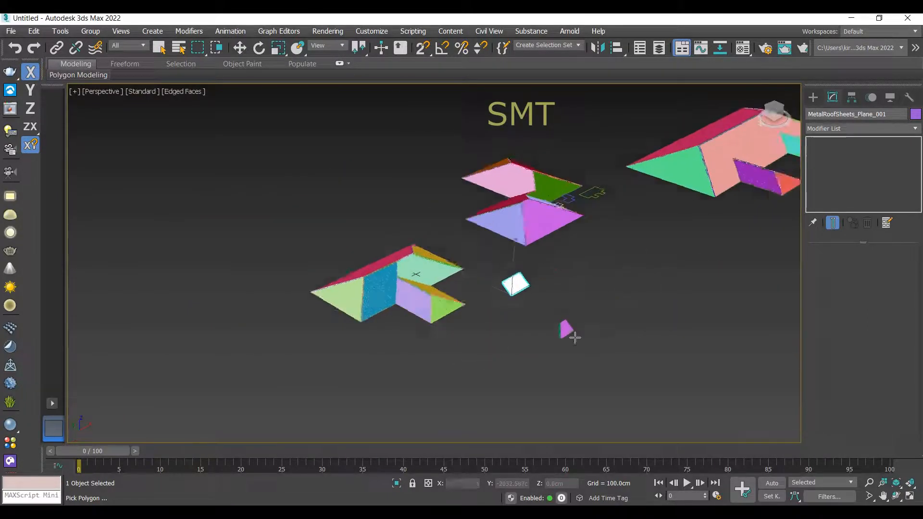
{"action": "scroll", "coordinate": [626, 317], "scroll_direction": "down", "scroll_amount": 6}
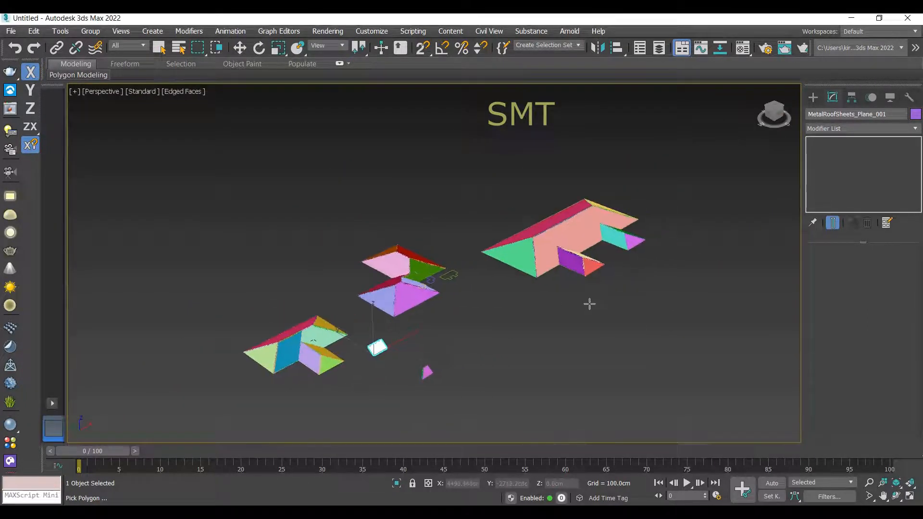